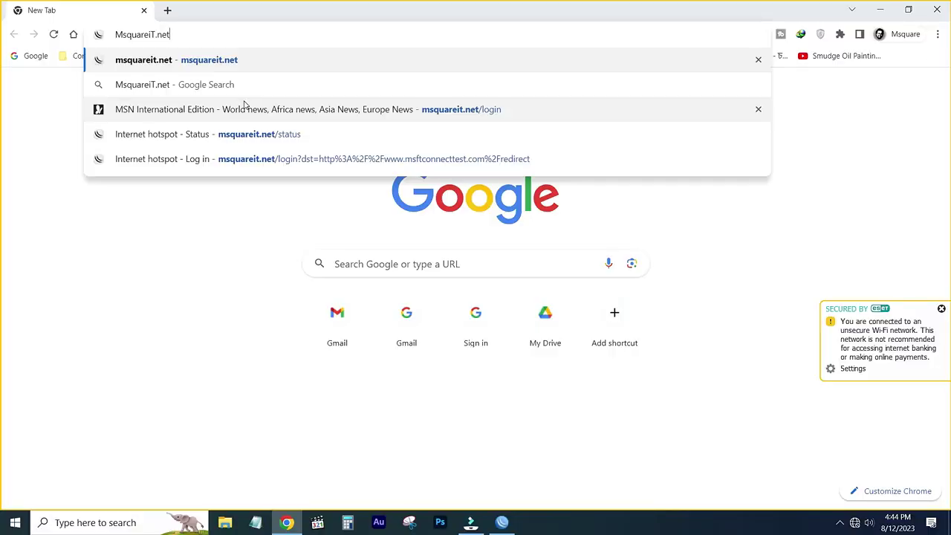
# Load the MikroTik hotspot login page and connect with the saved username and its password.
pyautogui.press('Return')
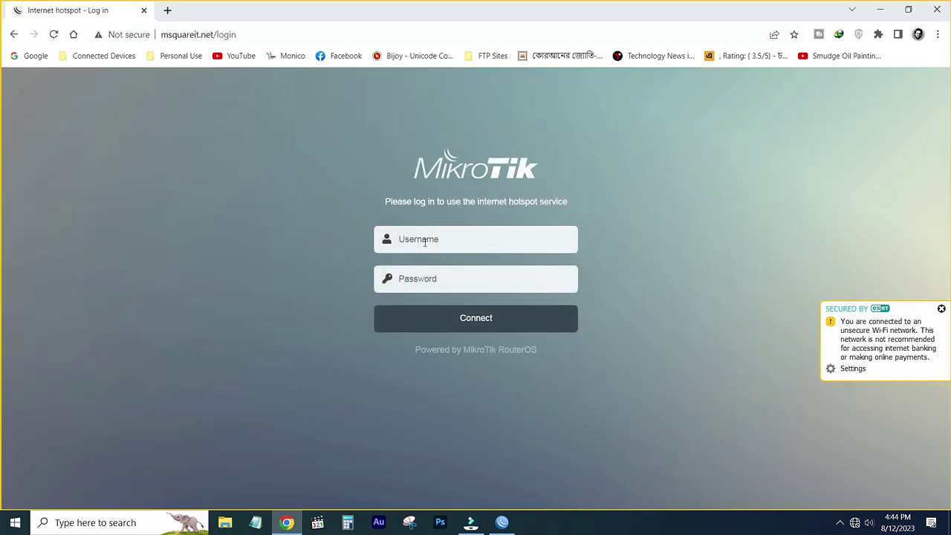
pyautogui.click(424, 242)
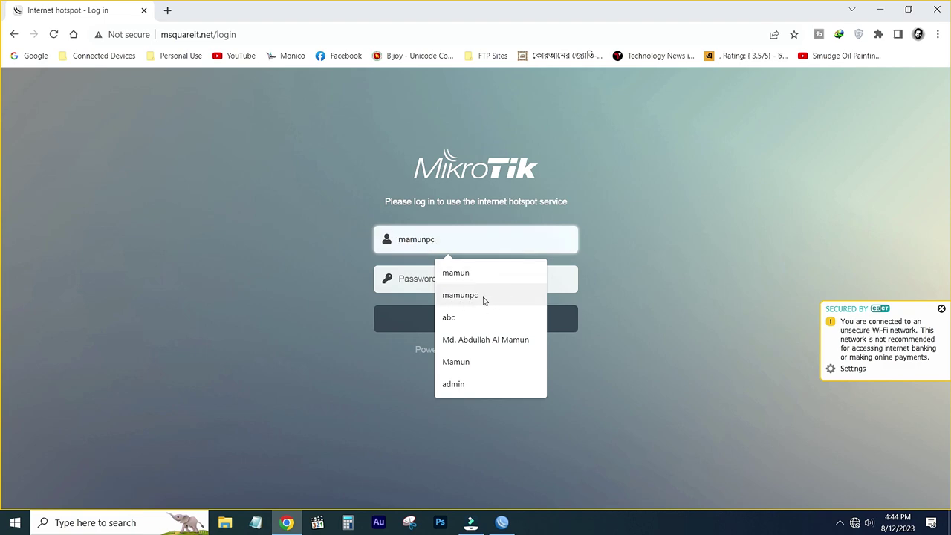
pyautogui.click(483, 297)
pyautogui.click(426, 278)
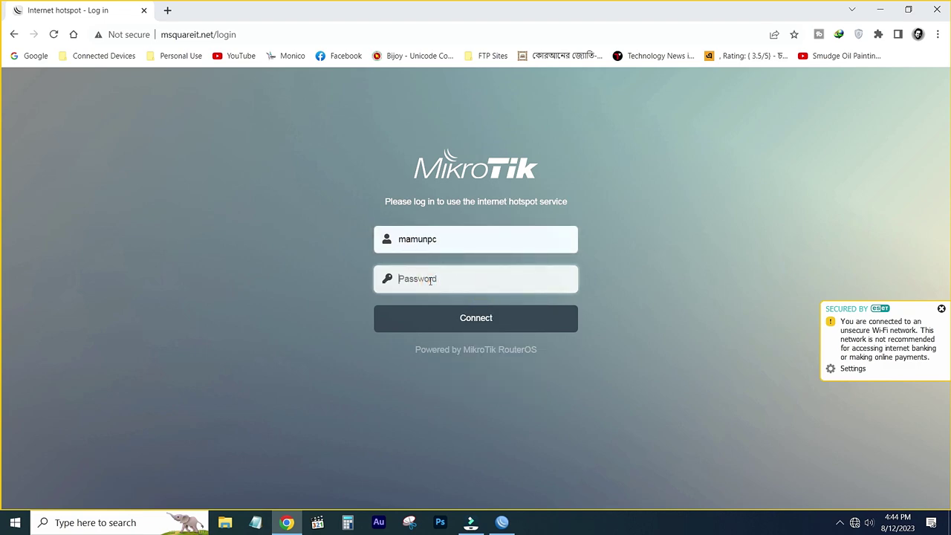
pyautogui.write('12')
pyautogui.click(476, 319)
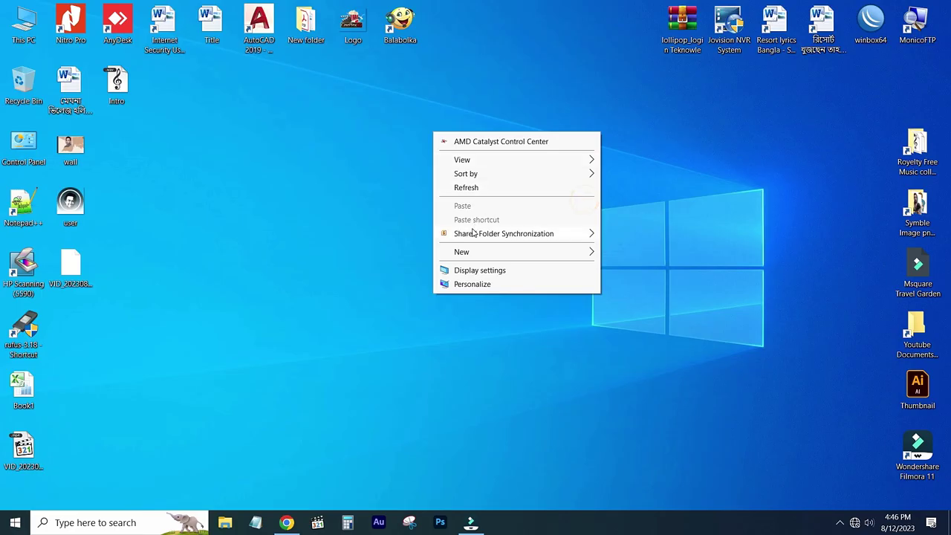
# Create a 'Mikrotik Login Page design' desktop folder in the top row and move the lollipop_login archive into it.
pyautogui.moveTo(459, 254)
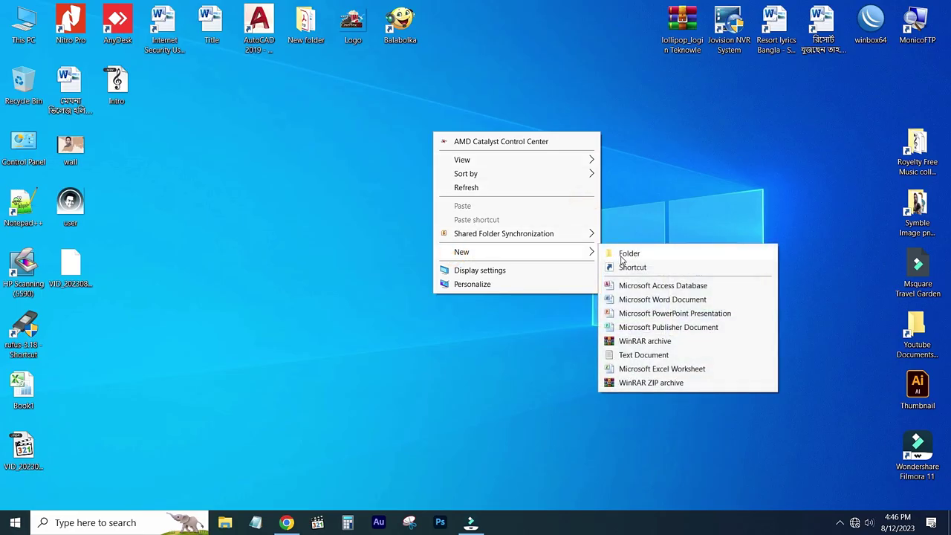
pyautogui.click(624, 255)
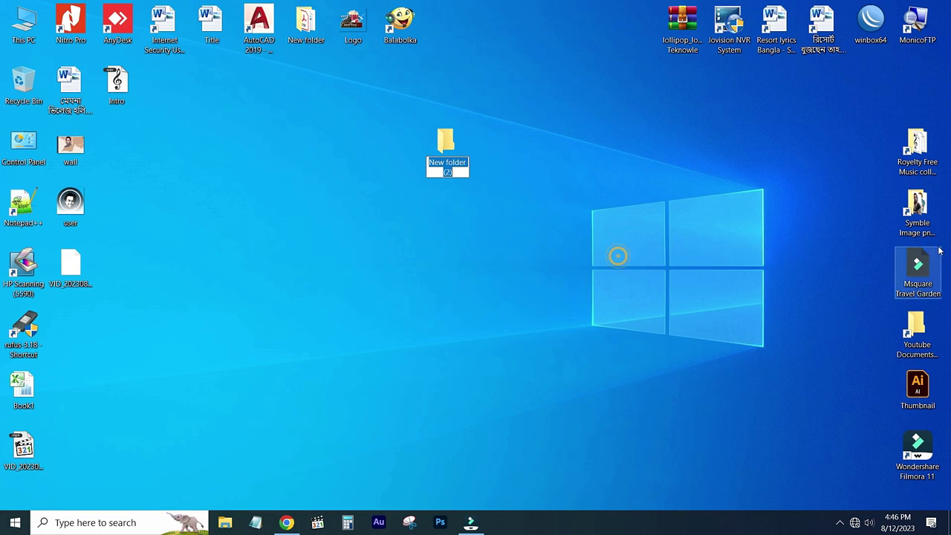
pyautogui.write('Mikr')
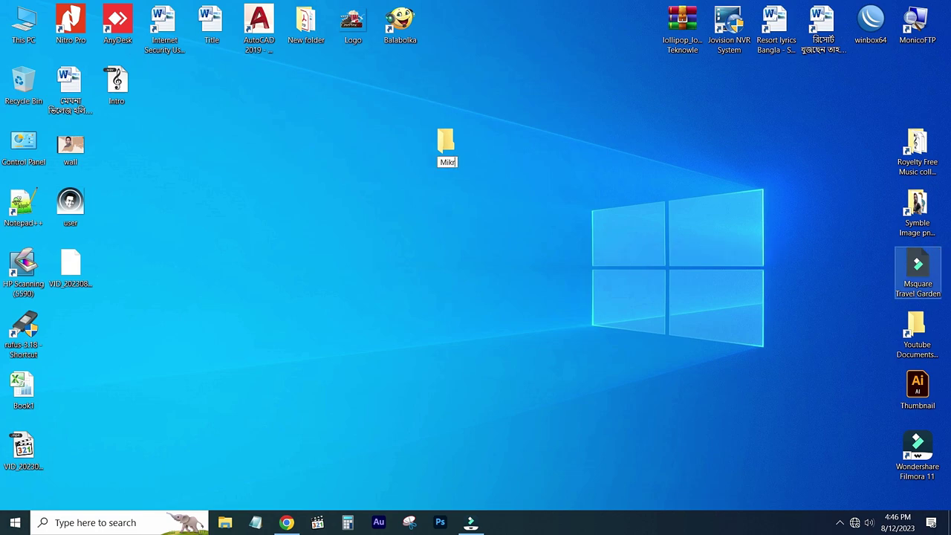
pyautogui.write('otik')
pyautogui.press('Return')
pyautogui.write('Login')
pyautogui.press('Return')
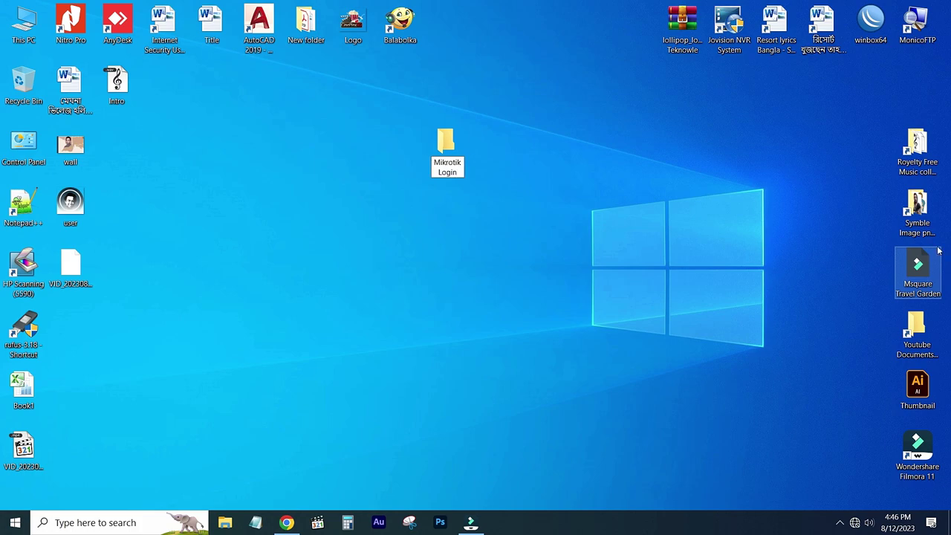
pyautogui.write('Page d')
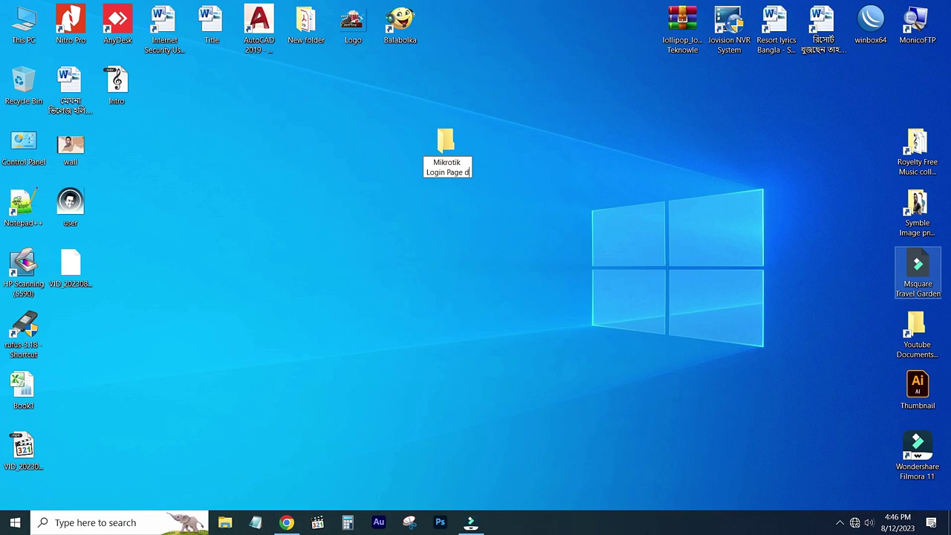
pyautogui.write('esign')
pyautogui.press('Return')
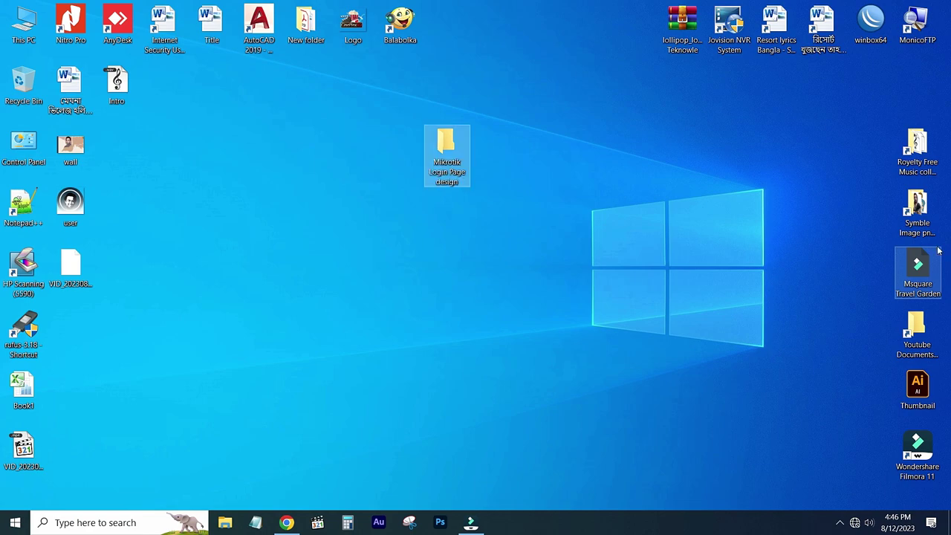
pyautogui.moveTo(459, 123); pyautogui.dragTo(493, 58)
pyautogui.moveTo(681, 30); pyautogui.dragTo(455, 22)
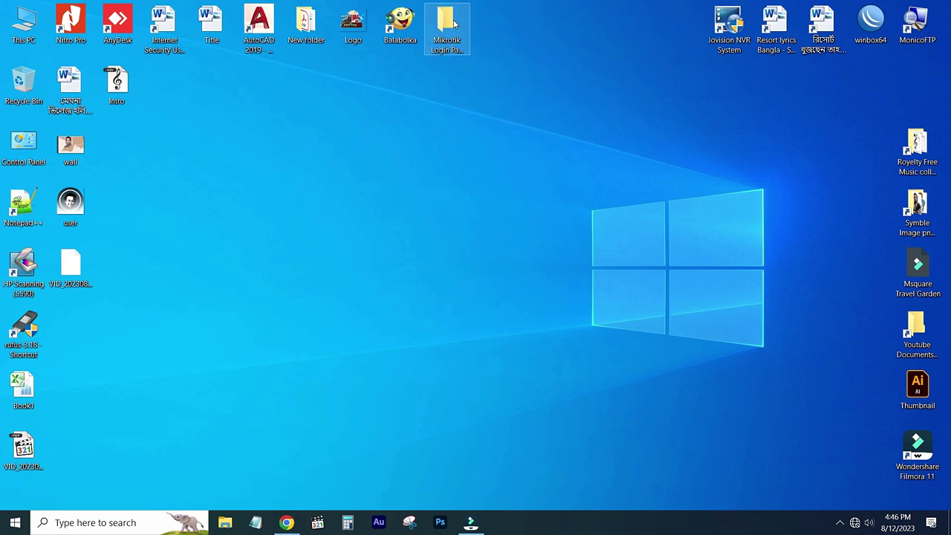
# Extract the lollipop_login archive inside the Mikrotik Login Page design folder.
pyautogui.doubleClick(452, 22)
pyautogui.rightClick(179, 86)
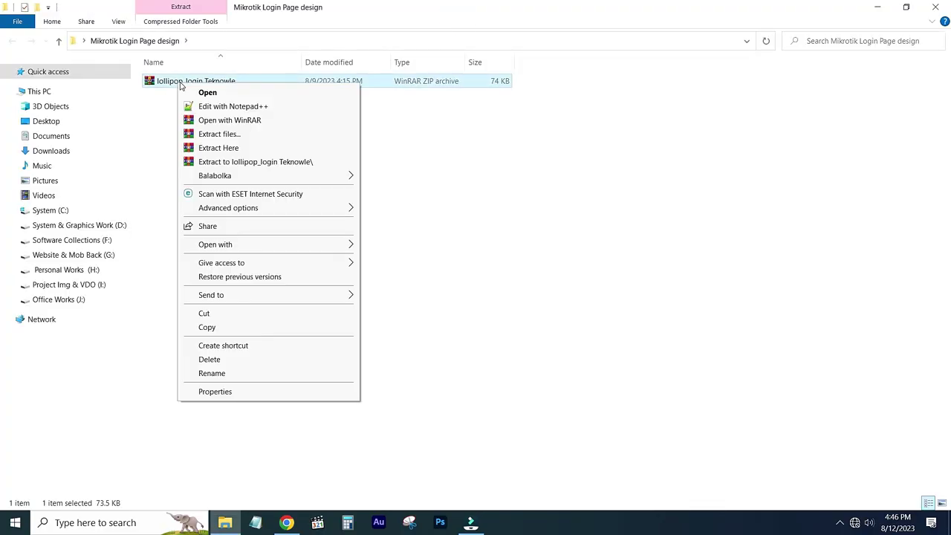
pyautogui.click(229, 148)
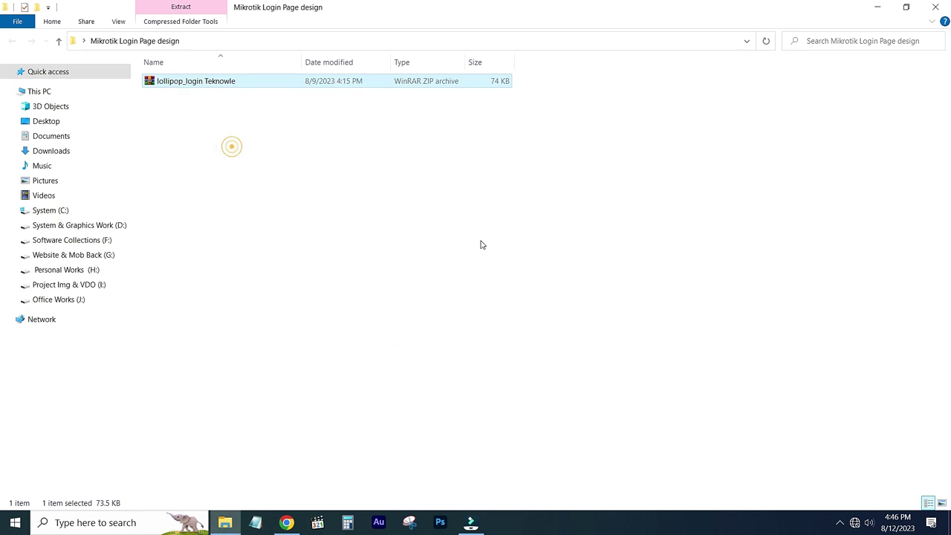
pyautogui.click(220, 168)
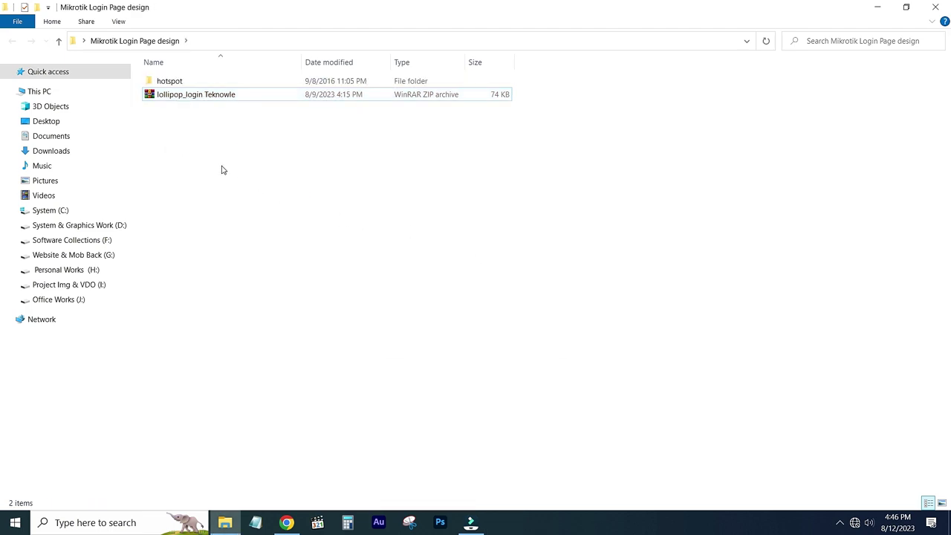
# Preview login.html from the extracted hotspot folder in Chrome, then minimize the browser.
pyautogui.doubleClick(167, 83)
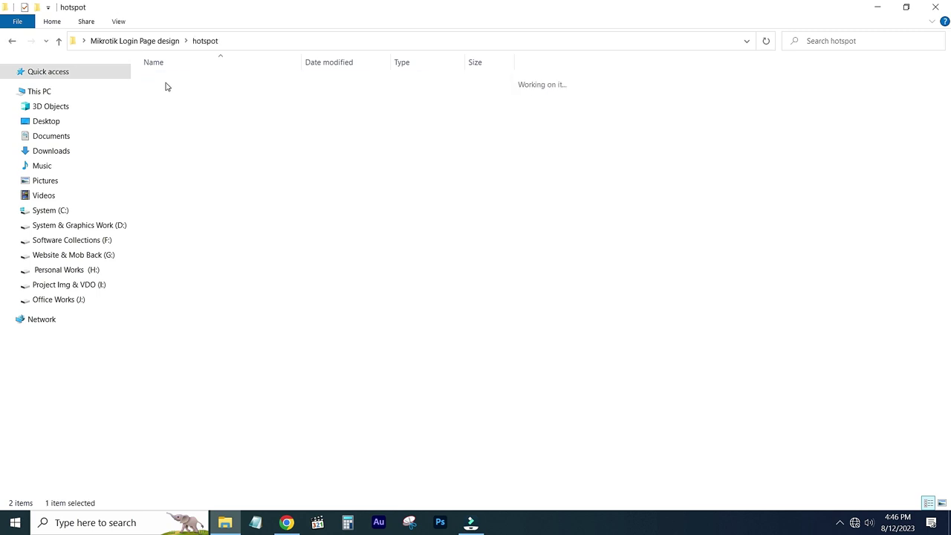
pyautogui.doubleClick(165, 176)
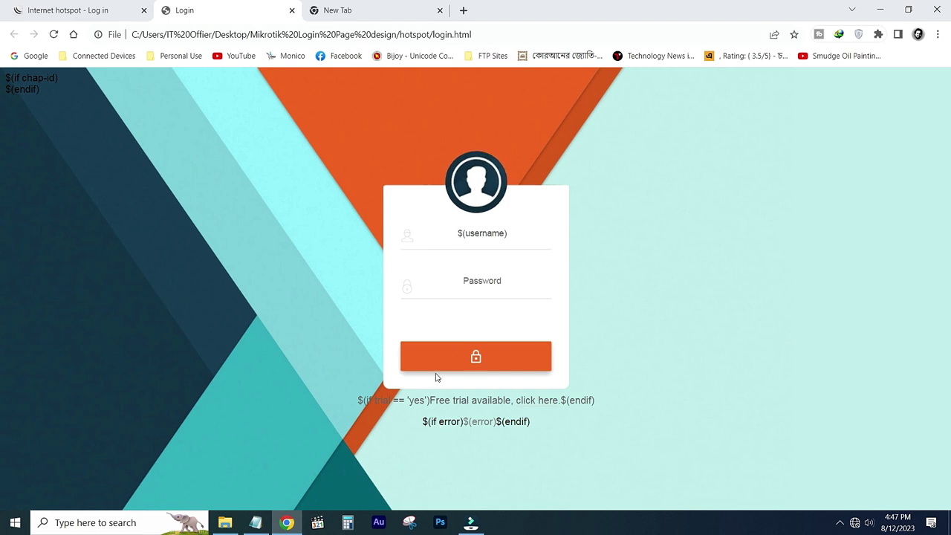
pyautogui.click(879, 9)
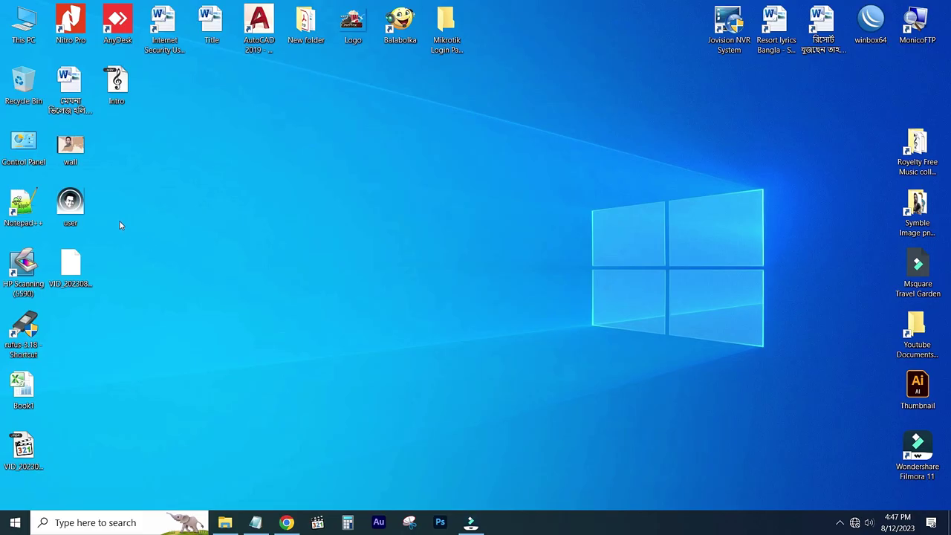
# Copy the desktop user.png into the hotspot folder, replacing the old user.png.
pyautogui.moveTo(77, 208)
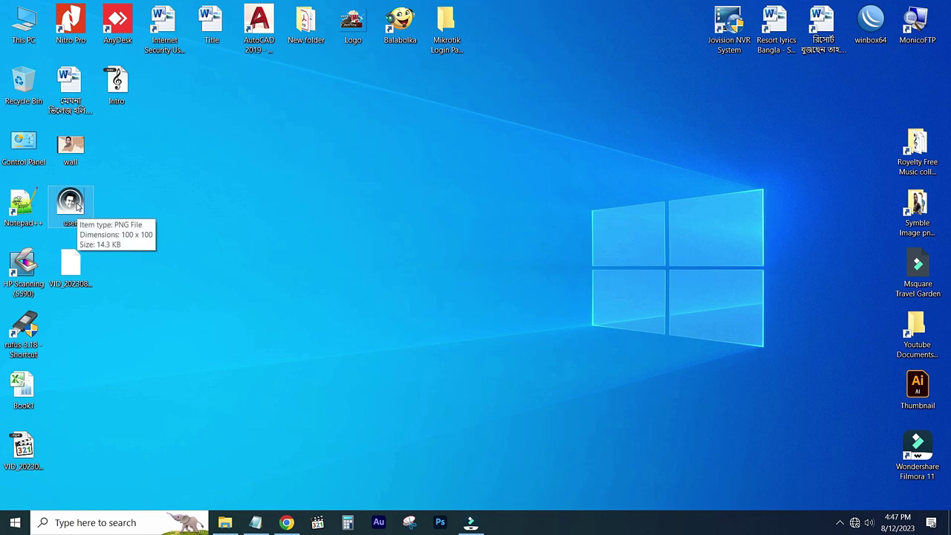
pyautogui.moveTo(71, 202); pyautogui.dragTo(163, 206)
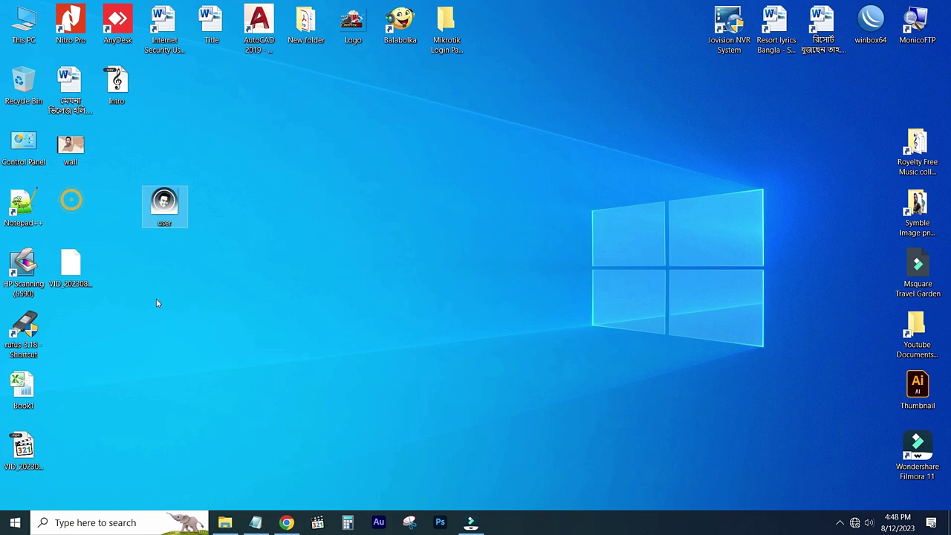
pyautogui.rightClick(168, 211)
pyautogui.click(205, 437)
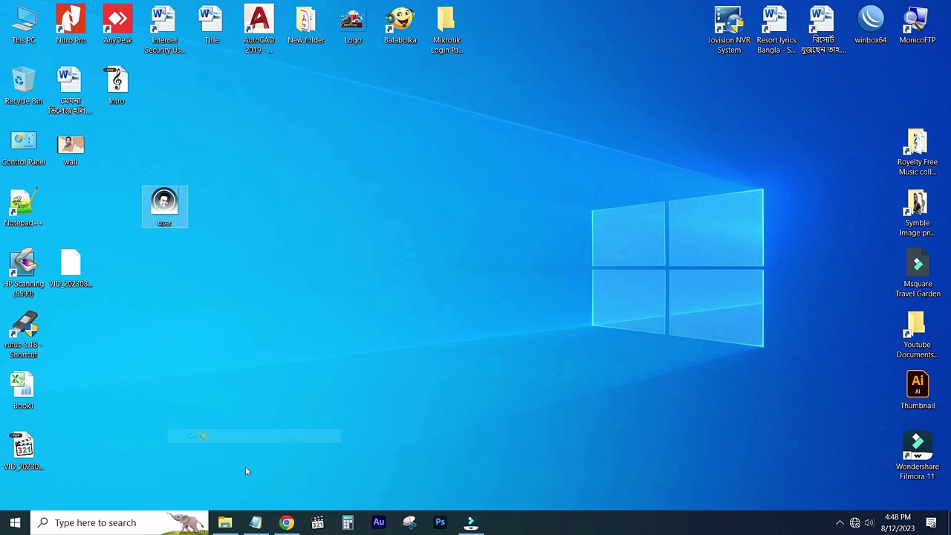
pyautogui.click(225, 522)
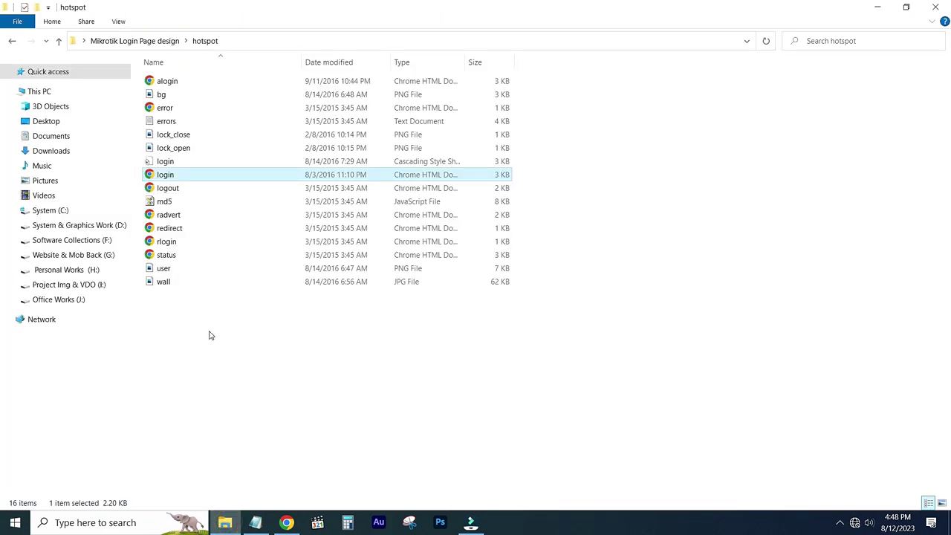
pyautogui.click(209, 334)
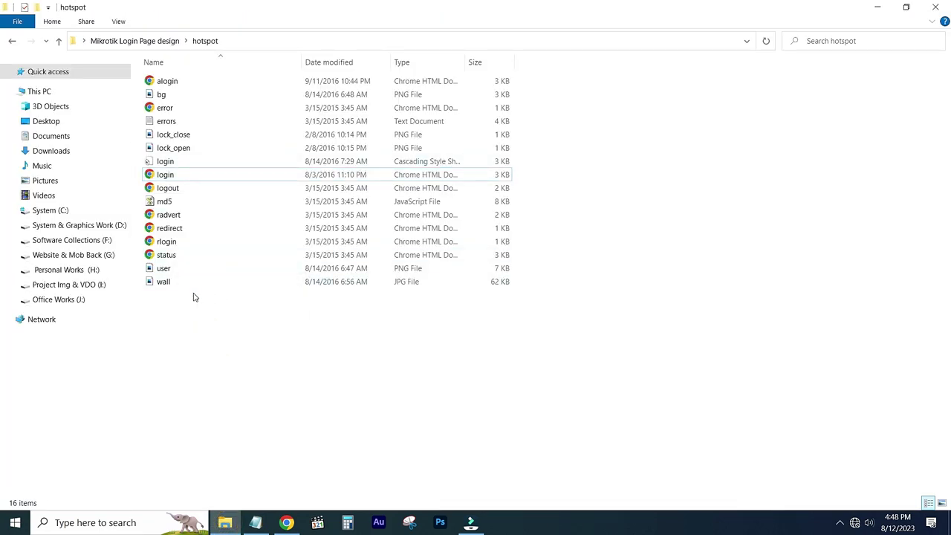
pyautogui.rightClick(188, 335)
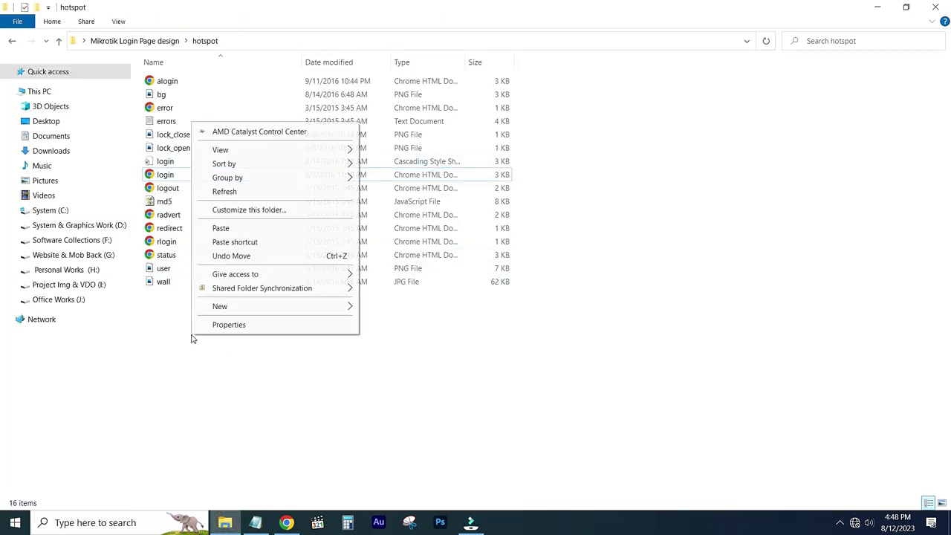
pyautogui.click(231, 232)
pyautogui.click(375, 201)
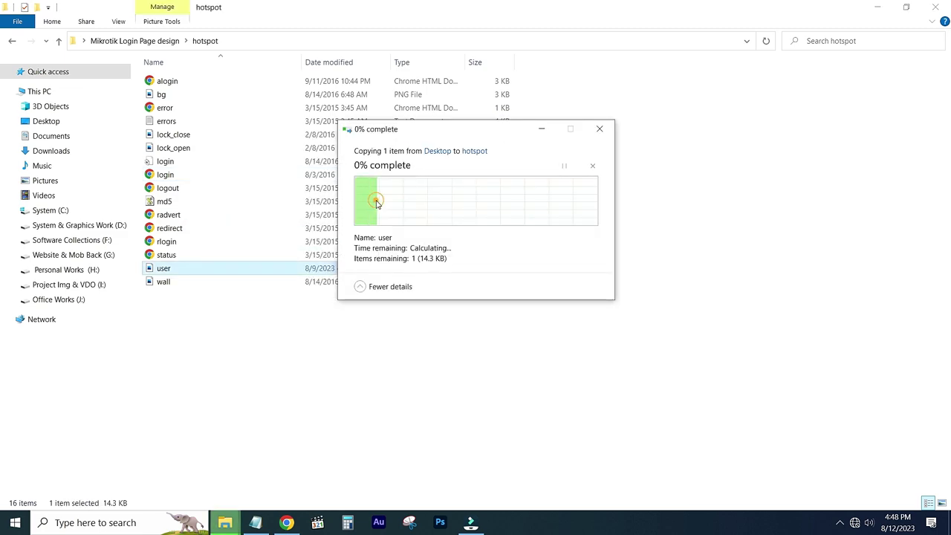
# Check the new 15 KB user.png in Photos, then bring back the login preview.
pyautogui.doubleClick(187, 271)
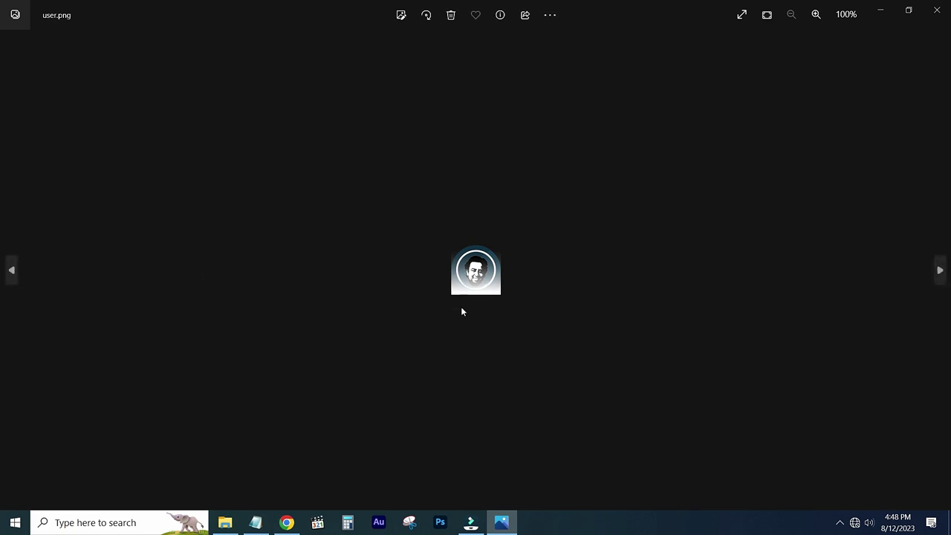
pyautogui.click(935, 11)
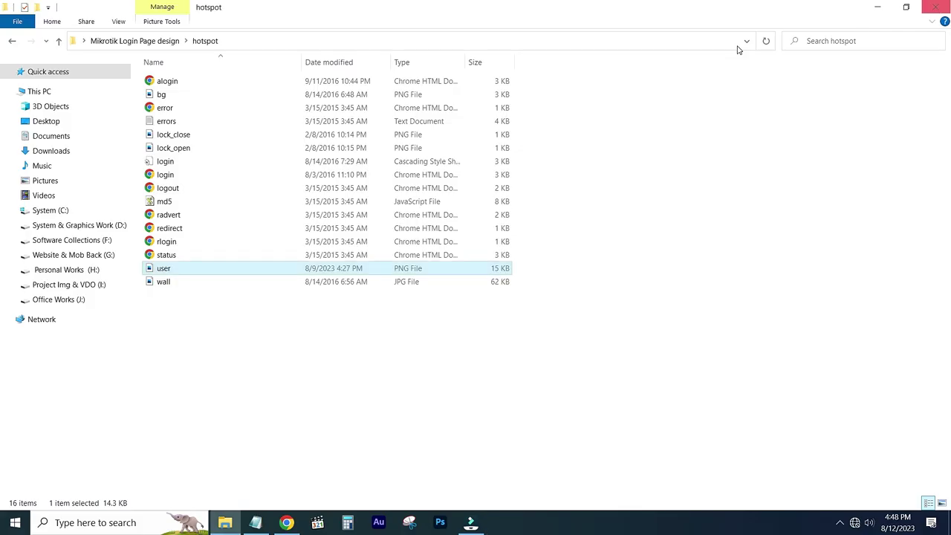
pyautogui.click(286, 522)
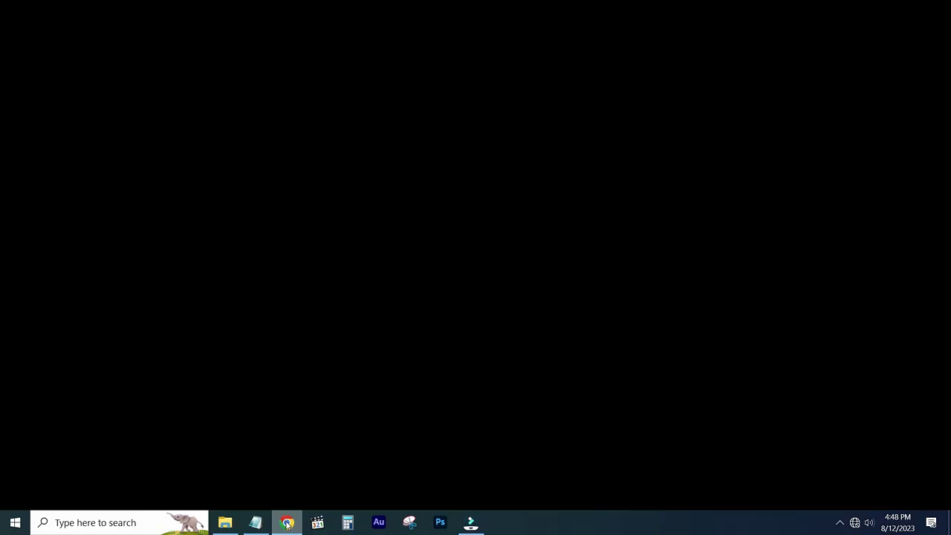
# Reload login.html in Chrome to show the new avatar, then open the hotspot wall.jpg in Photos.
pyautogui.click(282, 35)
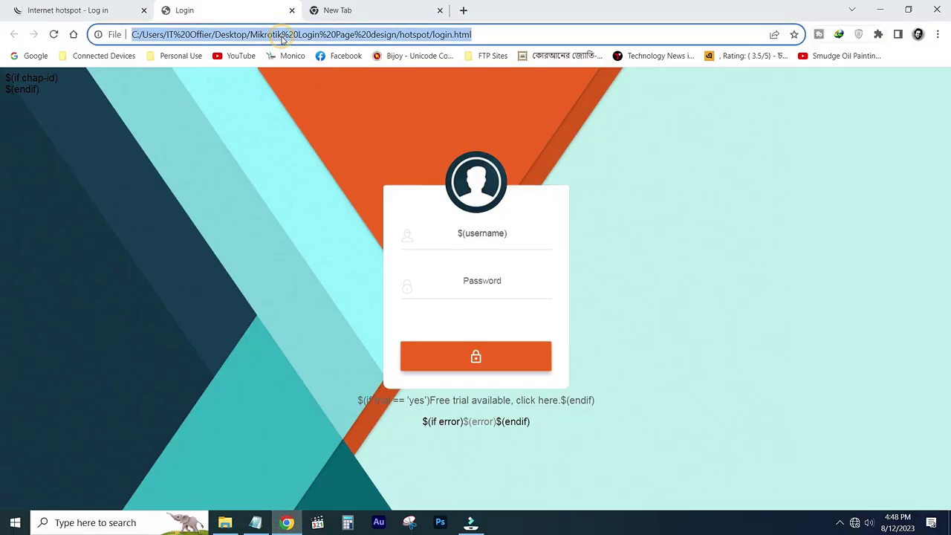
pyautogui.press('Return')
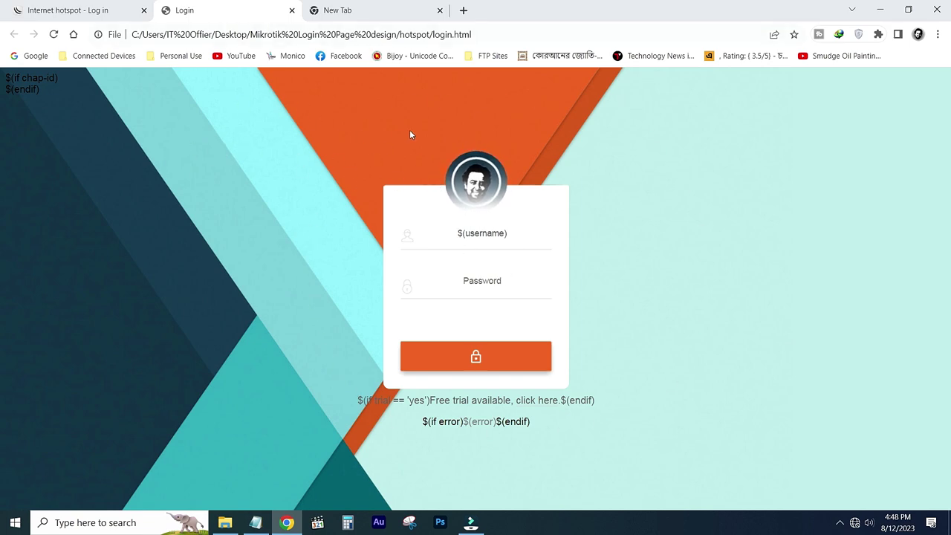
pyautogui.hotkey('alt', 'Tab')
pyautogui.doubleClick(171, 281)
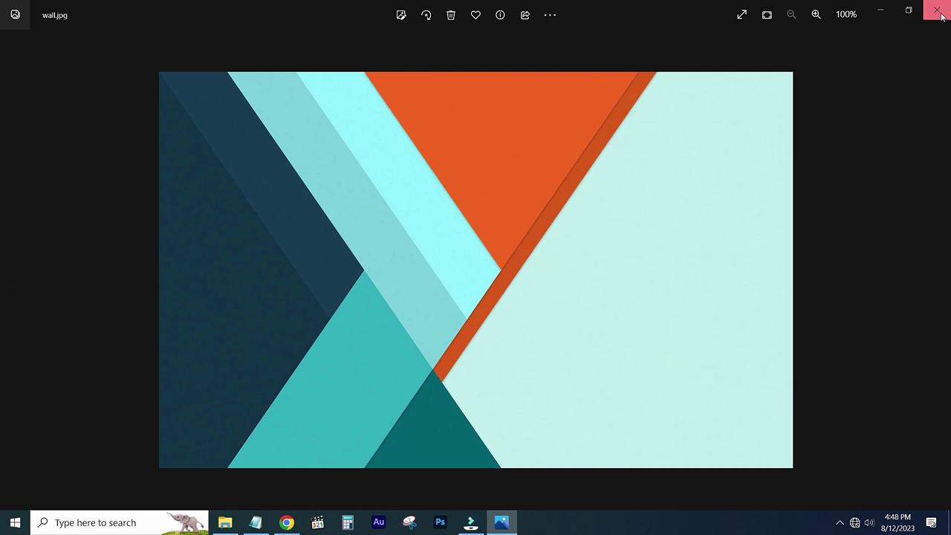
# Close wall.jpg and preview the replacement wall image on the desktop.
pyautogui.click(940, 14)
pyautogui.click(876, 9)
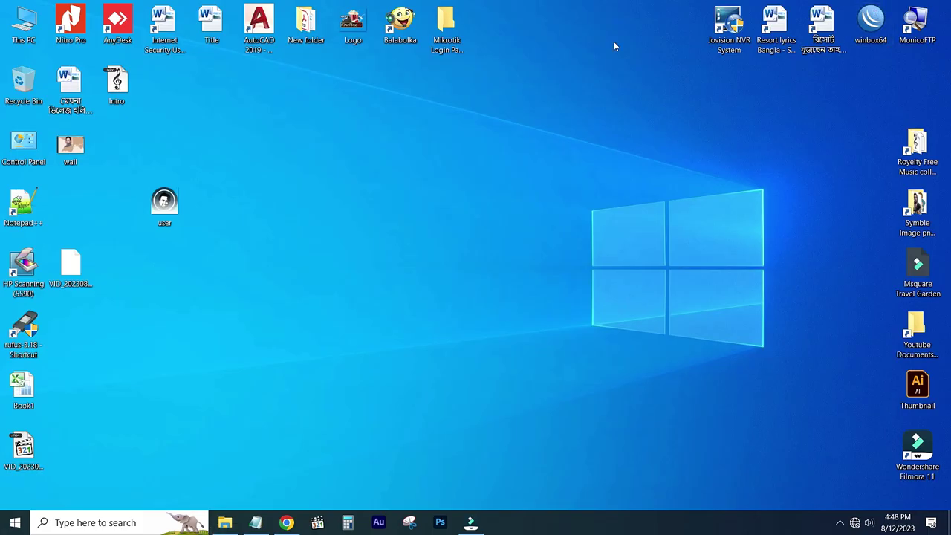
pyautogui.doubleClick(69, 146)
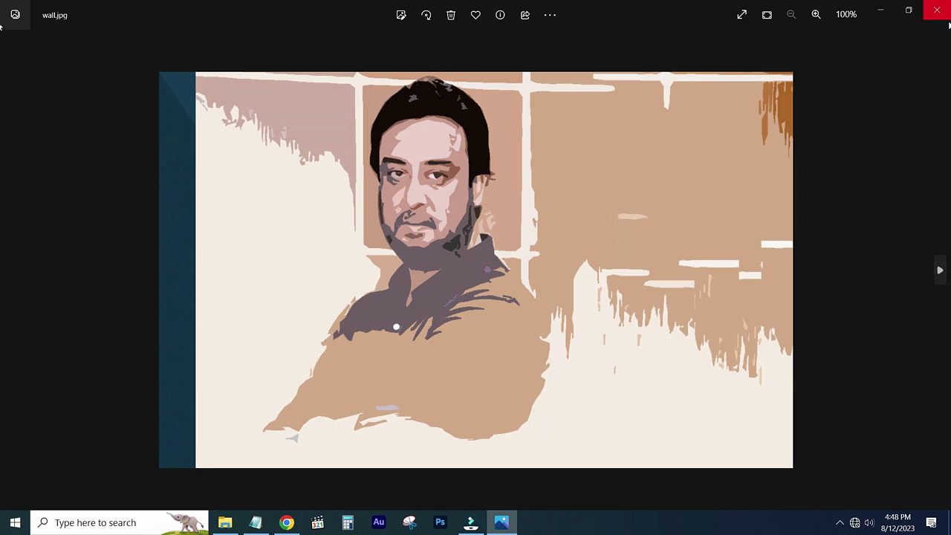
pyautogui.click(936, 10)
# Paste the desktop wall image into hotspot, replacing wall.jpg, and check the new 77 KB file.
pyautogui.rightClick(74, 142)
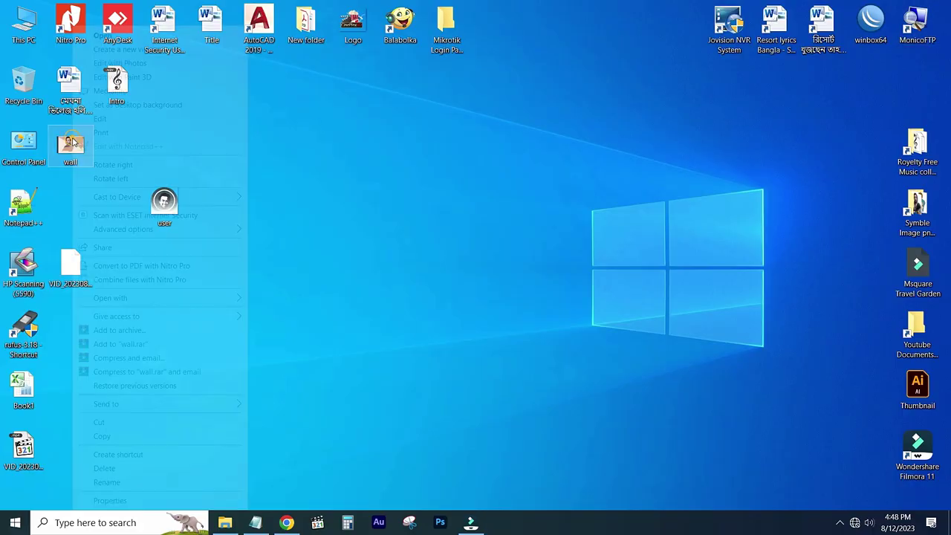
pyautogui.click(106, 436)
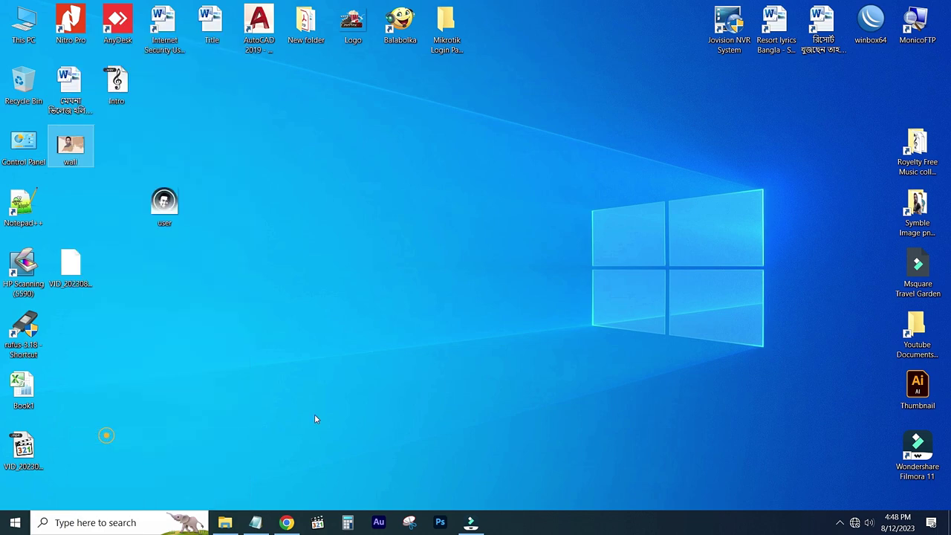
pyautogui.click(224, 522)
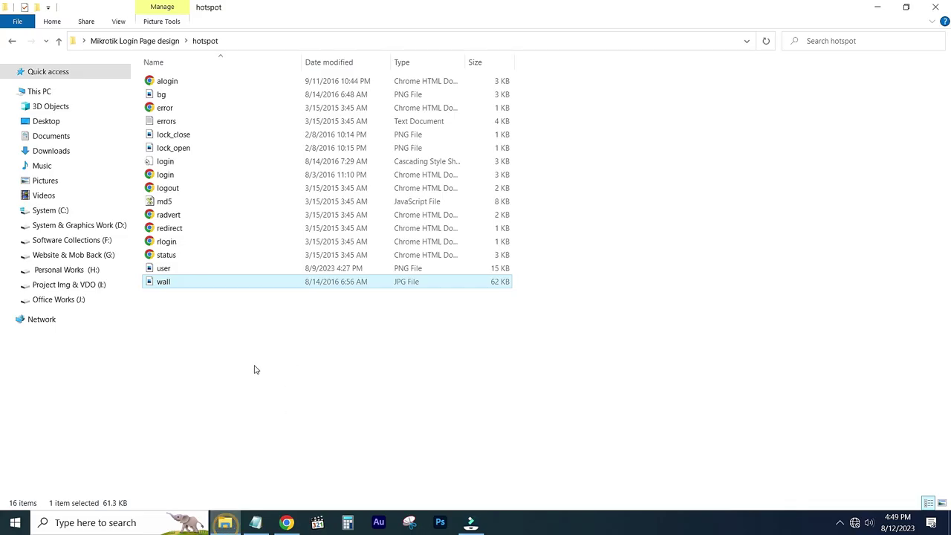
pyautogui.click(225, 347)
pyautogui.click(210, 43)
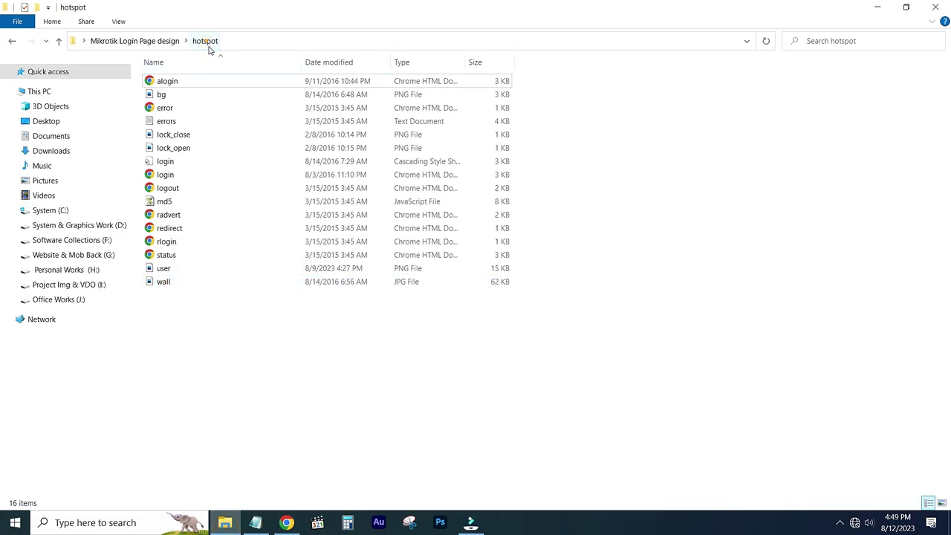
pyautogui.rightClick(222, 381)
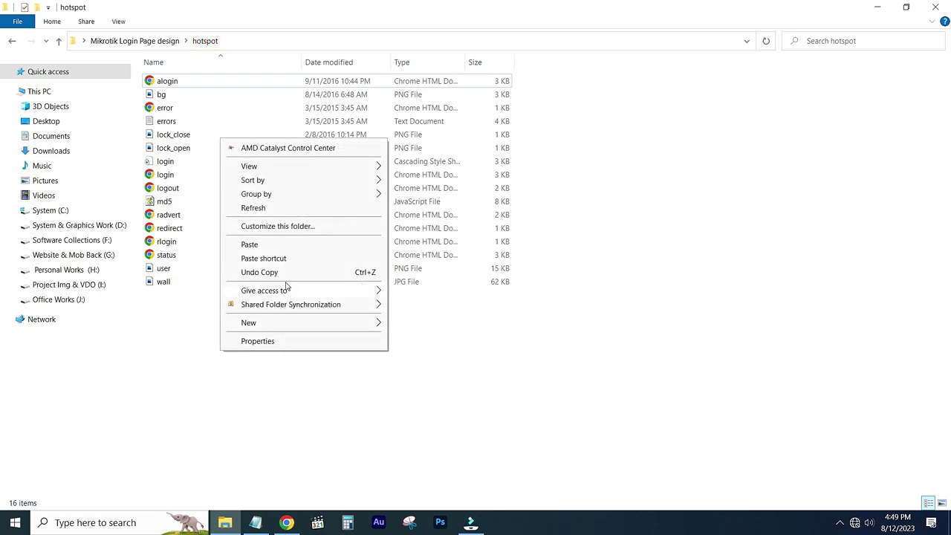
pyautogui.click(255, 245)
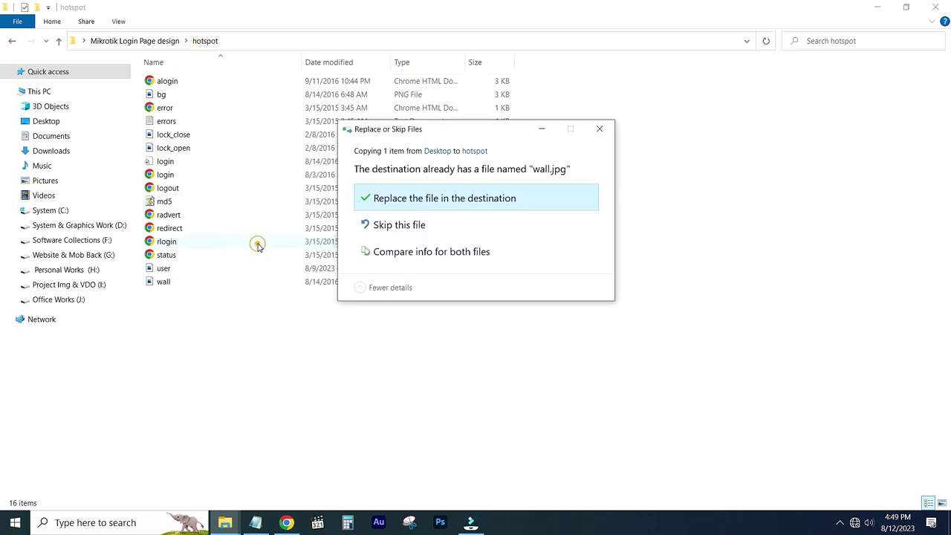
pyautogui.click(387, 204)
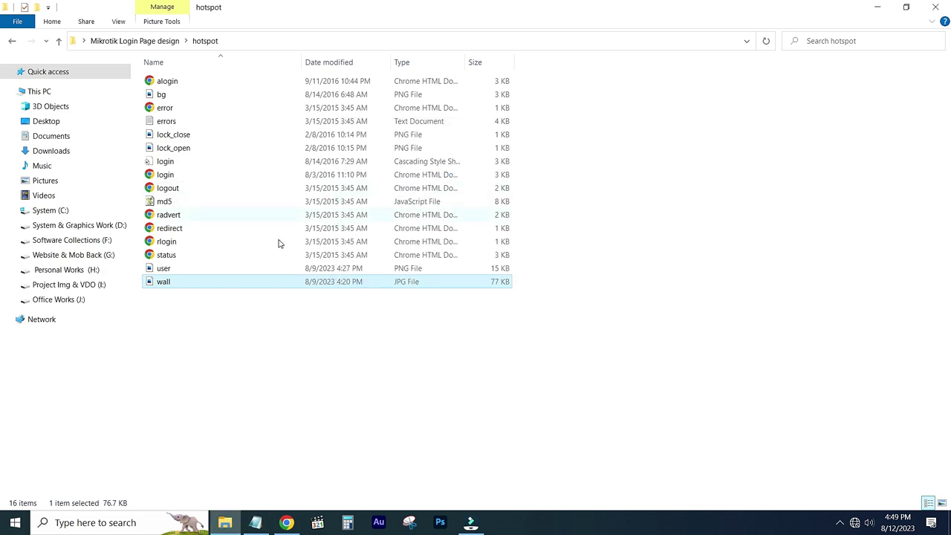
pyautogui.doubleClick(164, 281)
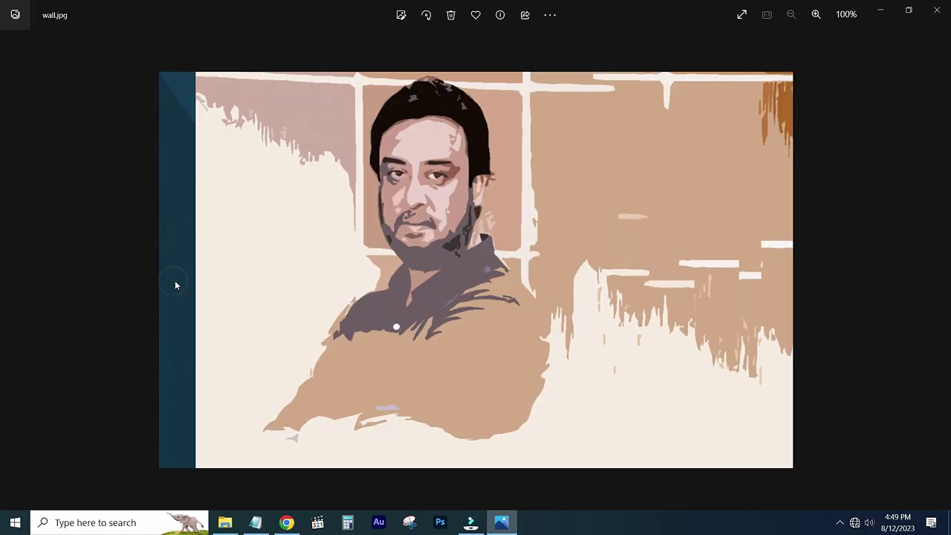
pyautogui.click(937, 9)
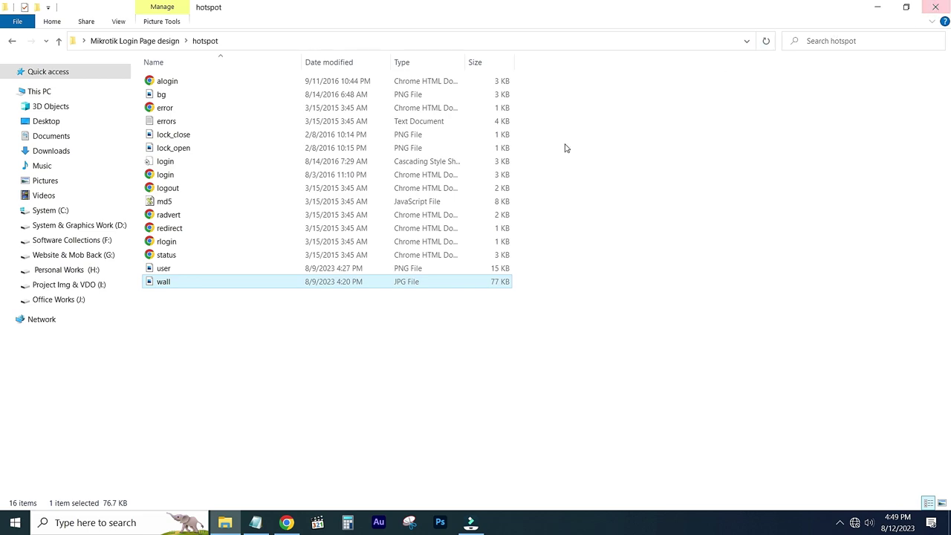
# Reload the login preview with the portrait background and mark its free-trial and error text lines.
pyautogui.click(286, 522)
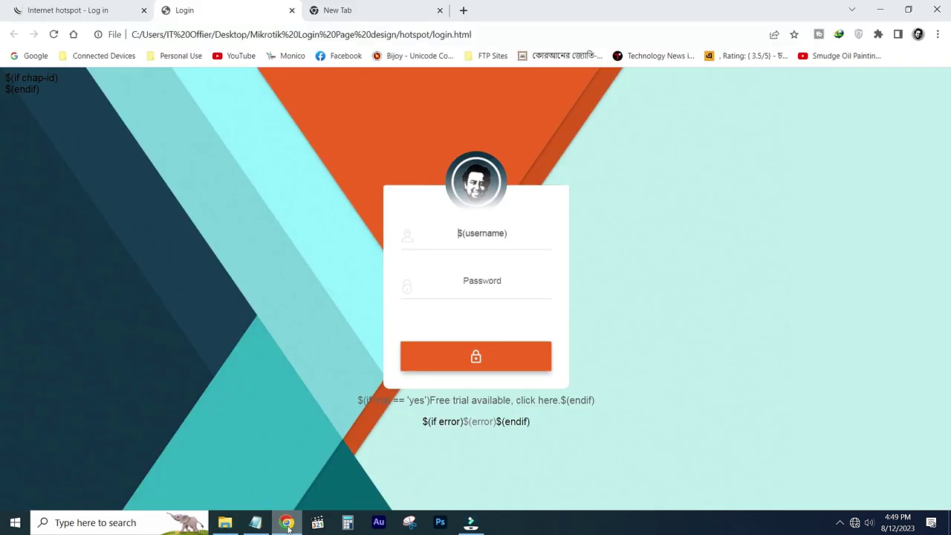
pyautogui.click(54, 35)
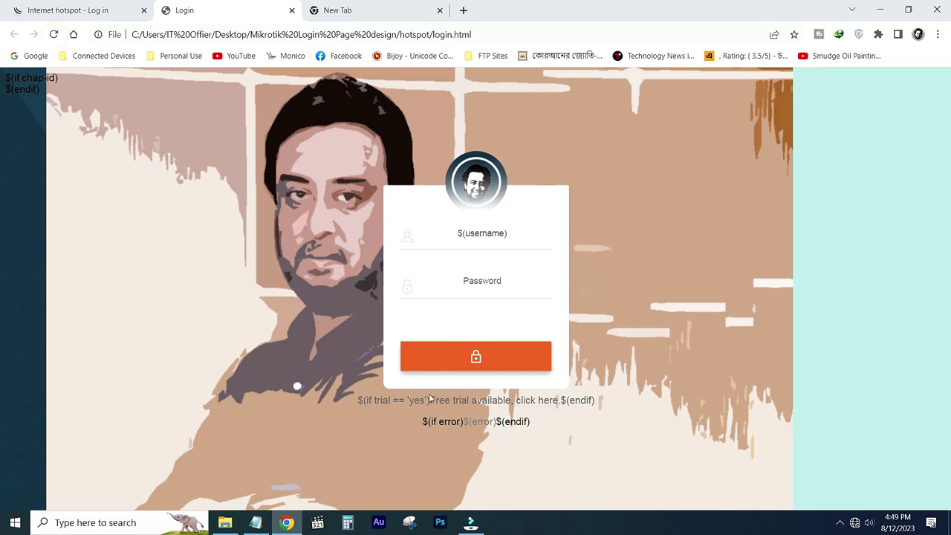
pyautogui.moveTo(359, 399); pyautogui.dragTo(603, 407)
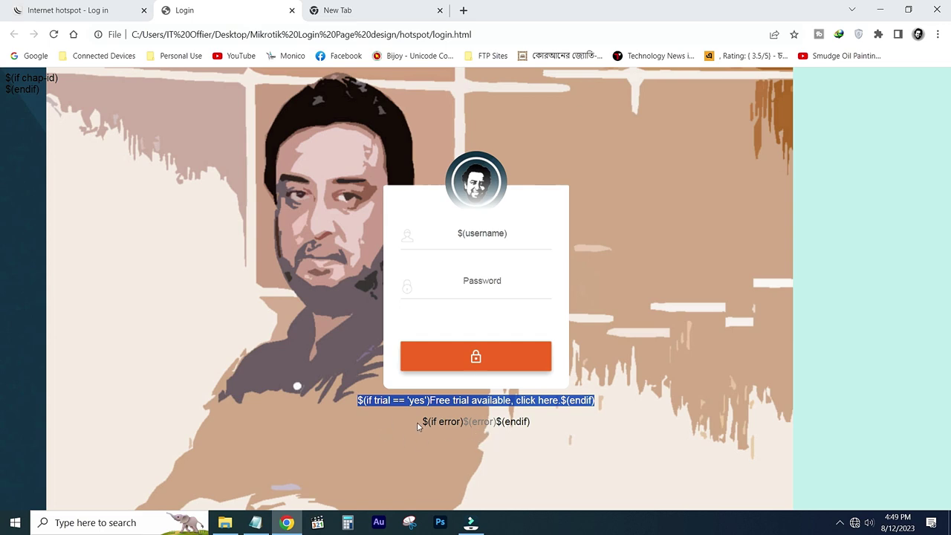
pyautogui.moveTo(417, 422); pyautogui.dragTo(530, 421)
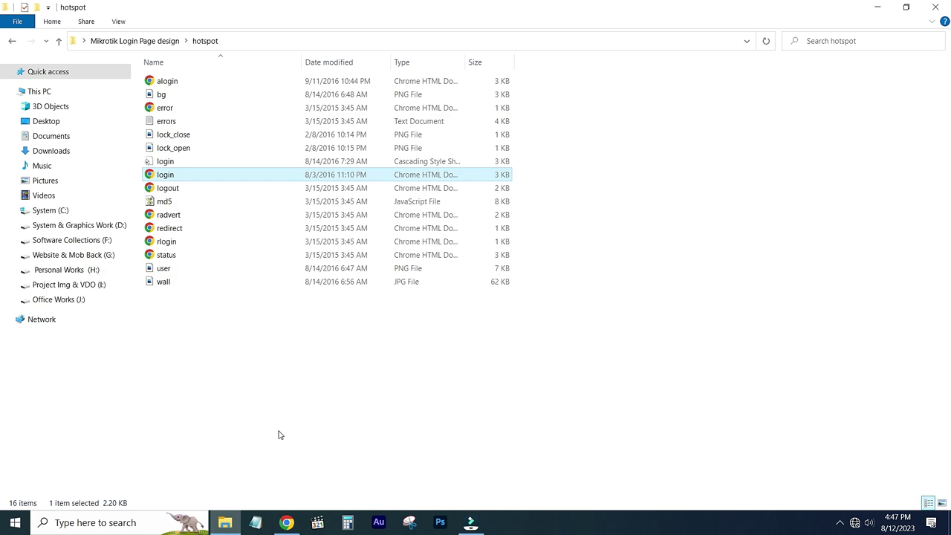
pyautogui.click(254, 523)
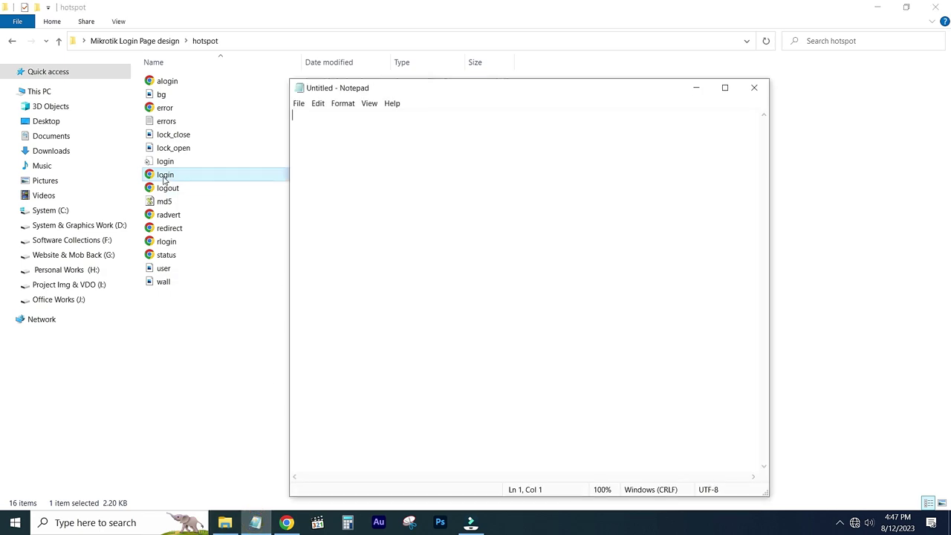
# Load login.html into maximized Notepad and select the $(if error) line near the footer.
pyautogui.moveTo(168, 176); pyautogui.dragTo(384, 195)
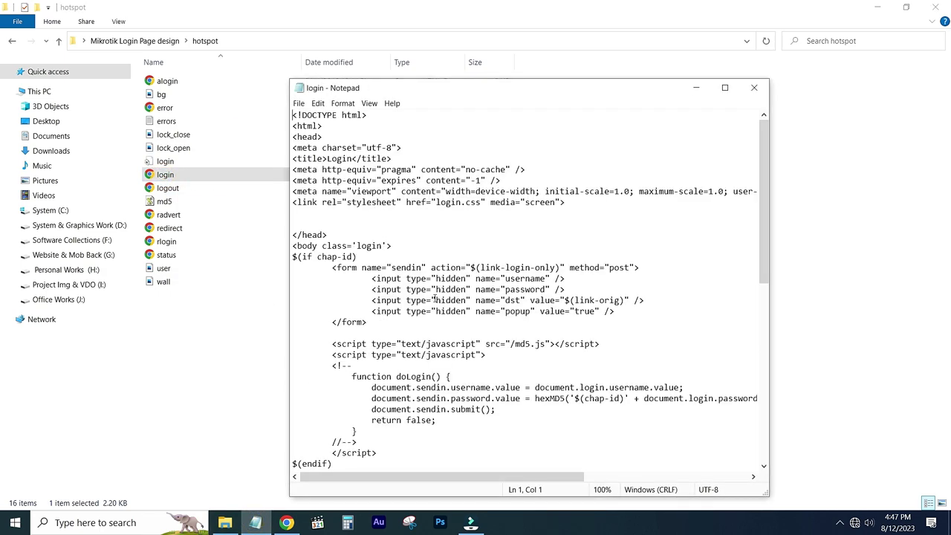
pyautogui.click(725, 89)
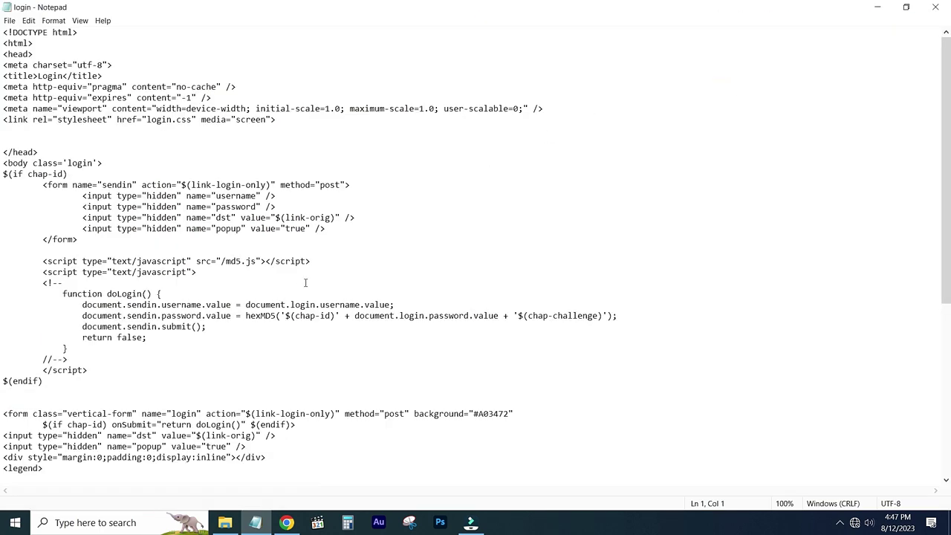
pyautogui.scroll(-1, 305, 279)
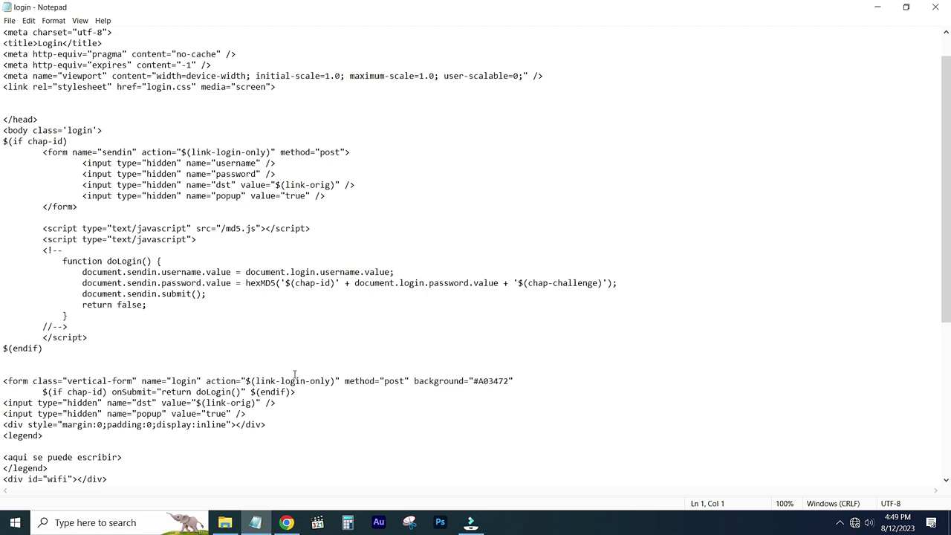
pyautogui.scroll(-8, 294, 354)
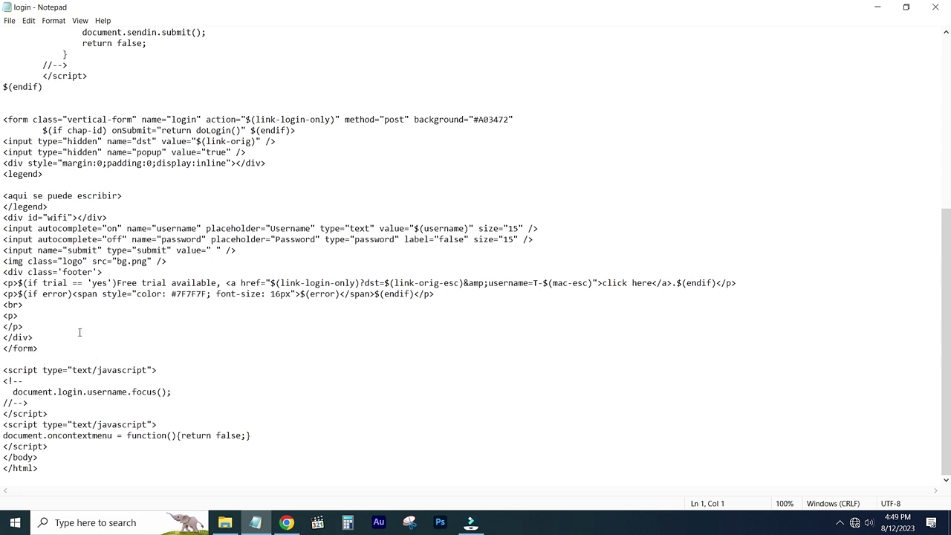
pyautogui.moveTo(19, 293); pyautogui.dragTo(413, 295)
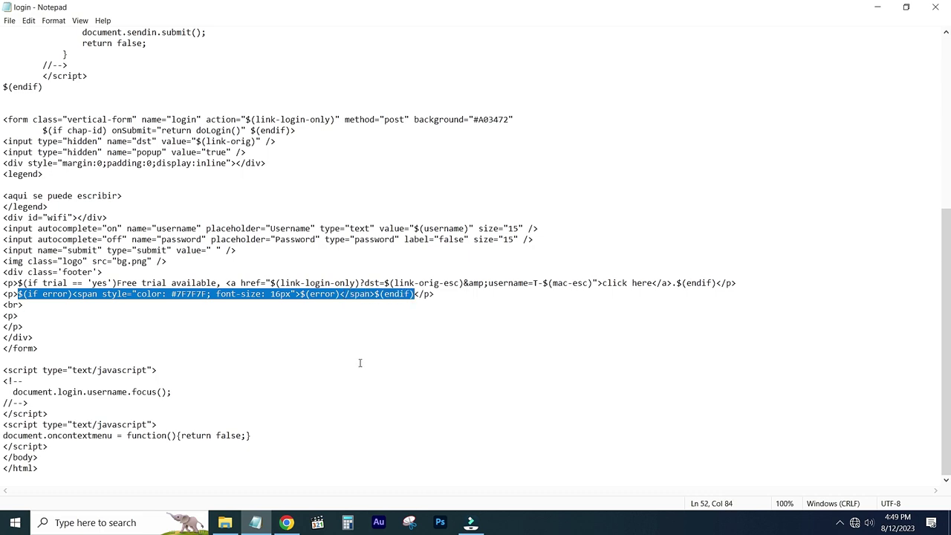
# Replace the error line with 'Powered By Msquare iT' and the free-trial text with 'Welcome to MsquareiT.net'.
pyautogui.write('Power')
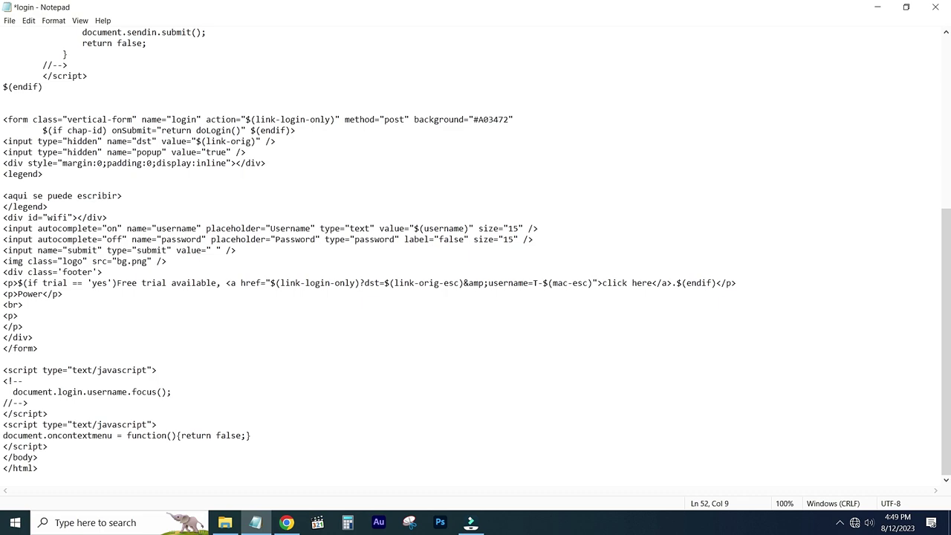
pyautogui.write('ed By Msquare iT')
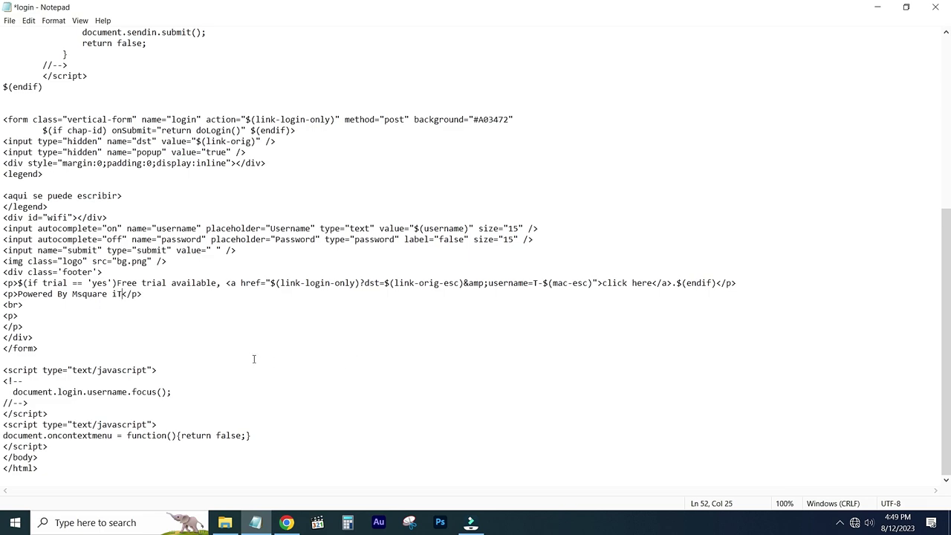
pyautogui.click(214, 318)
pyautogui.moveTo(19, 283); pyautogui.dragTo(217, 283)
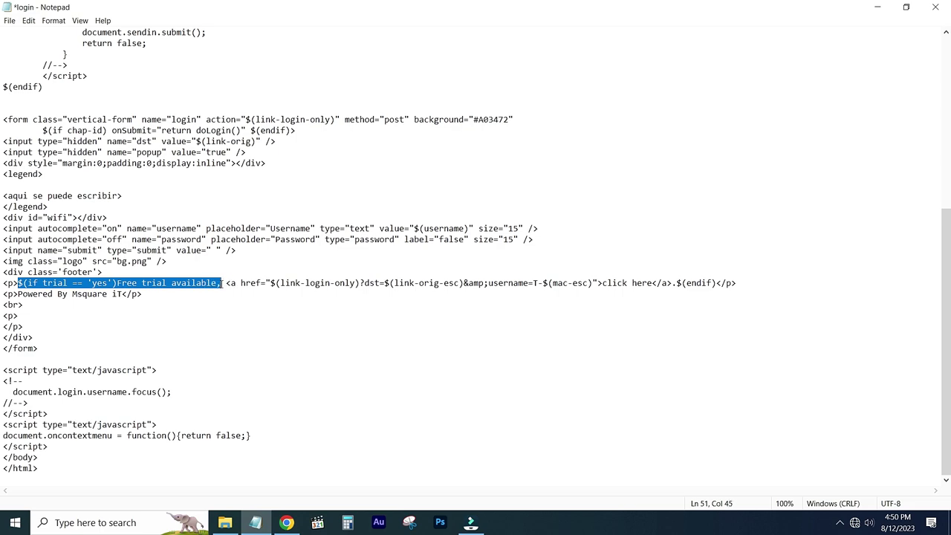
pyautogui.write('Welcome ')
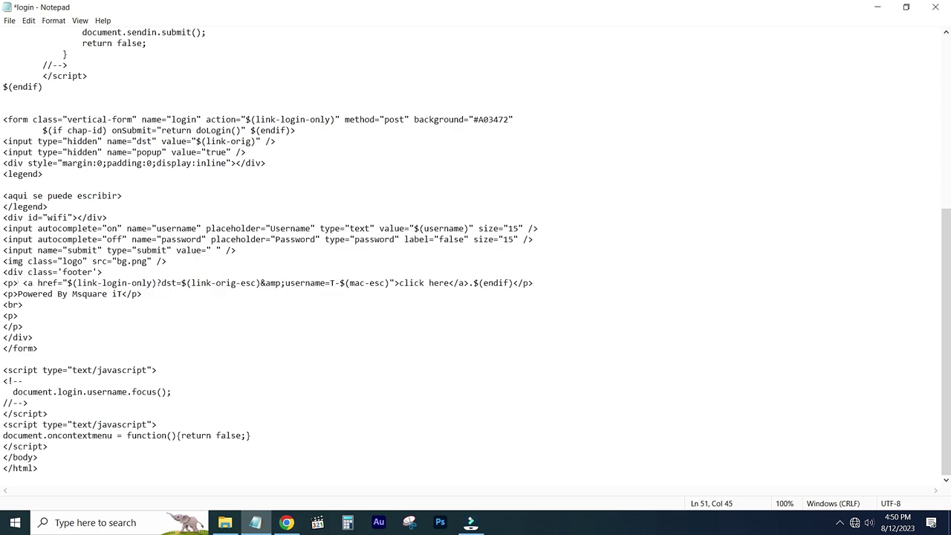
pyautogui.write('to Msquare')
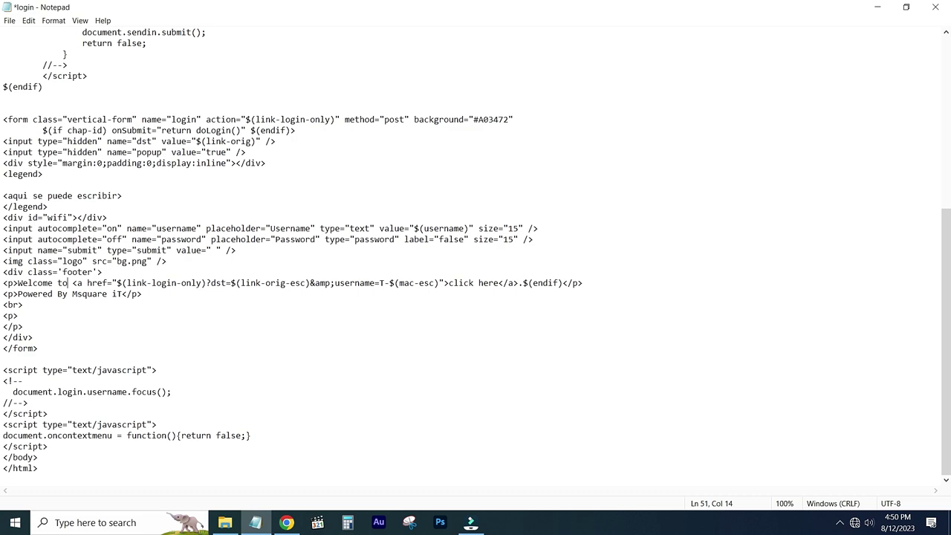
pyautogui.write('i')
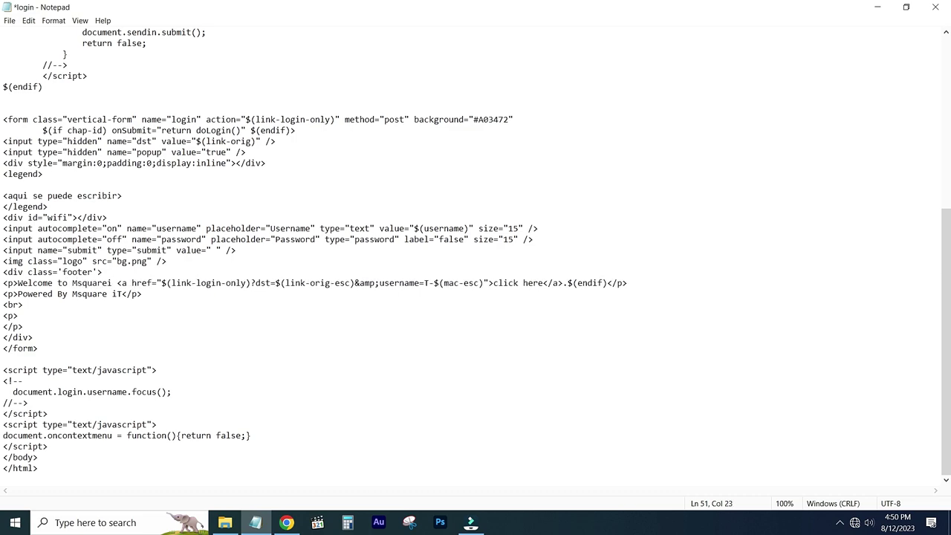
pyautogui.write('T.net')
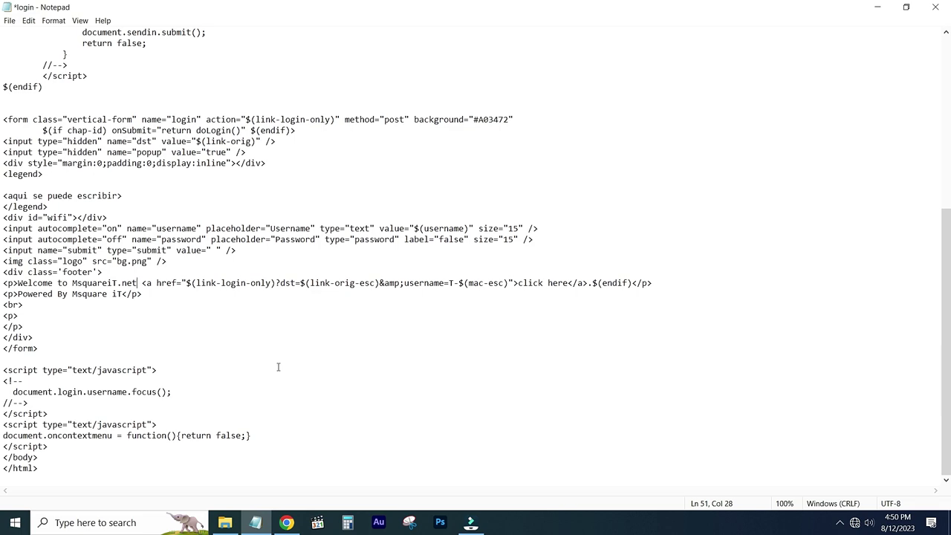
pyautogui.click(285, 523)
pyautogui.click(463, 10)
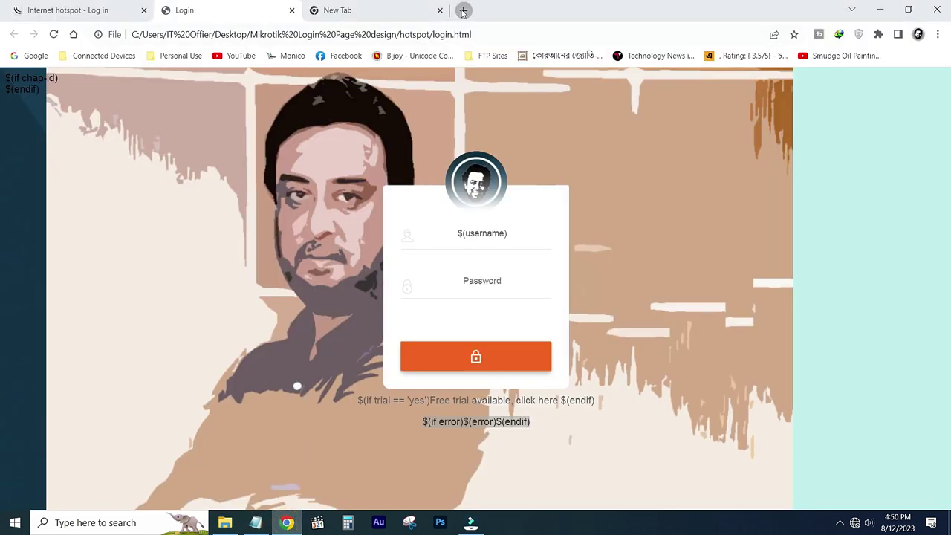
# Load the YouTube my videos bookmark from Personal Use, select its address, and return to Notepad.
pyautogui.click(180, 56)
pyautogui.click(186, 71)
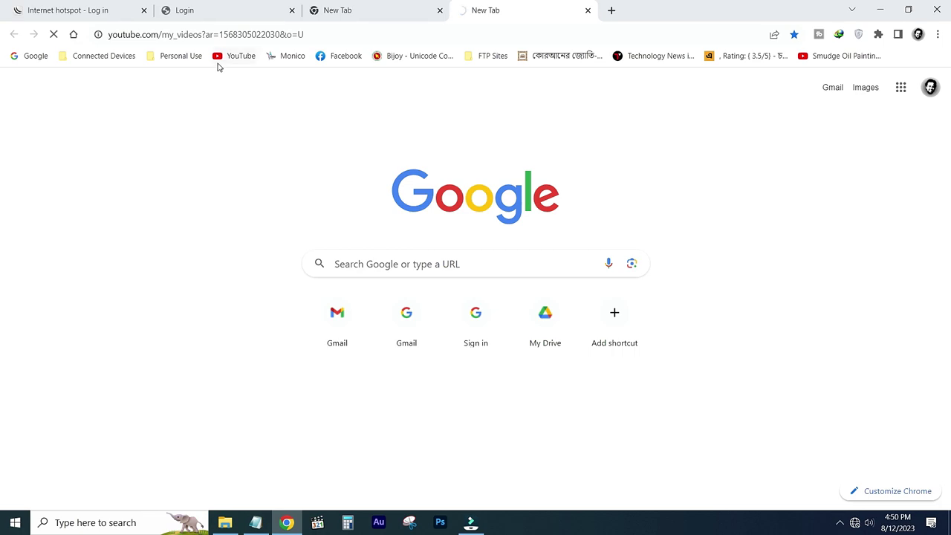
pyautogui.click(232, 58)
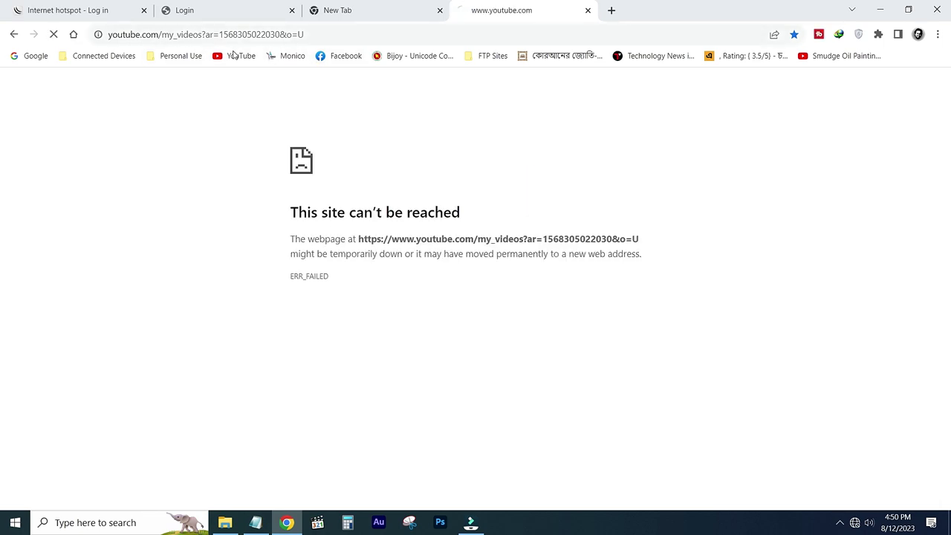
pyautogui.click(320, 34)
pyautogui.hotkey('ctrl', 'c')
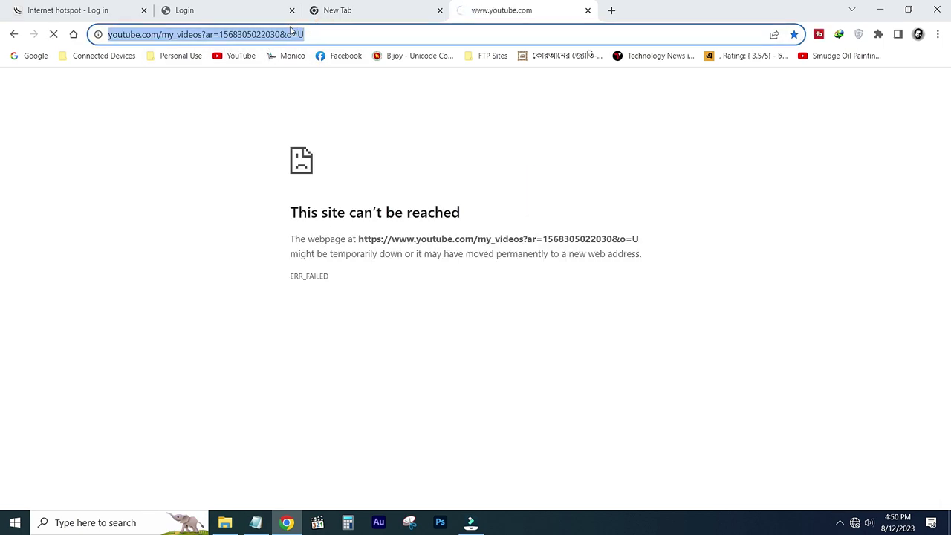
pyautogui.hotkey('alt', 'Tab')
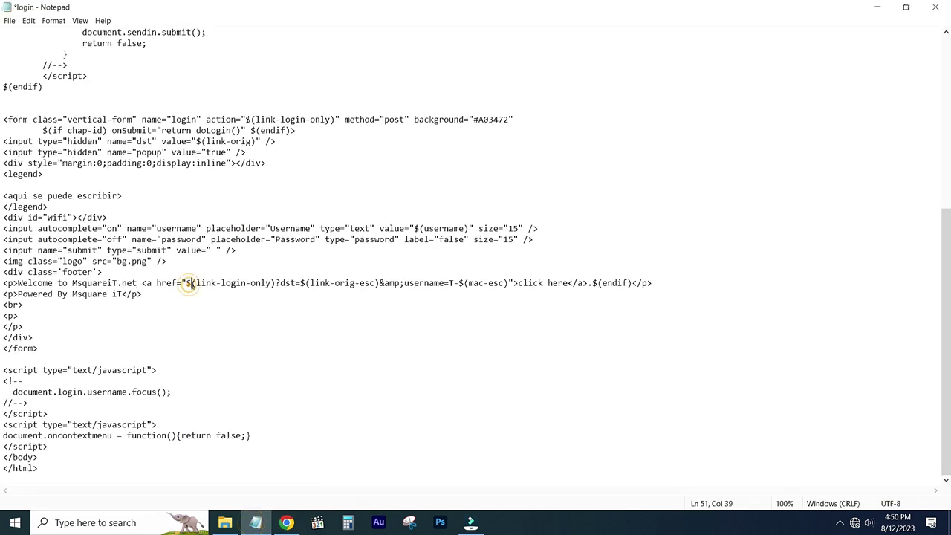
# Point the footer link's href to the YouTube URL and replace the leftover endif code with MsquareiT.
pyautogui.moveTo(185, 283); pyautogui.dragTo(508, 282)
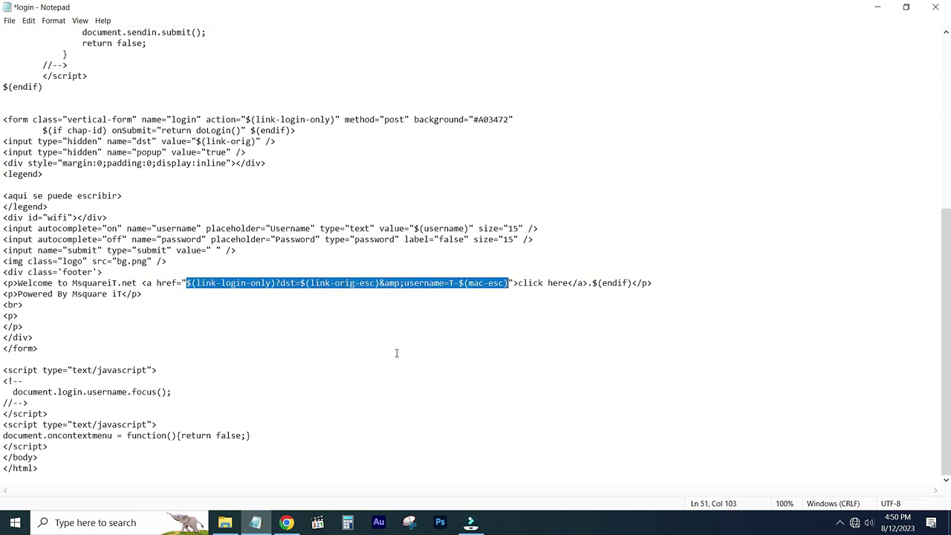
pyautogui.hotkey('ctrl', 'v')
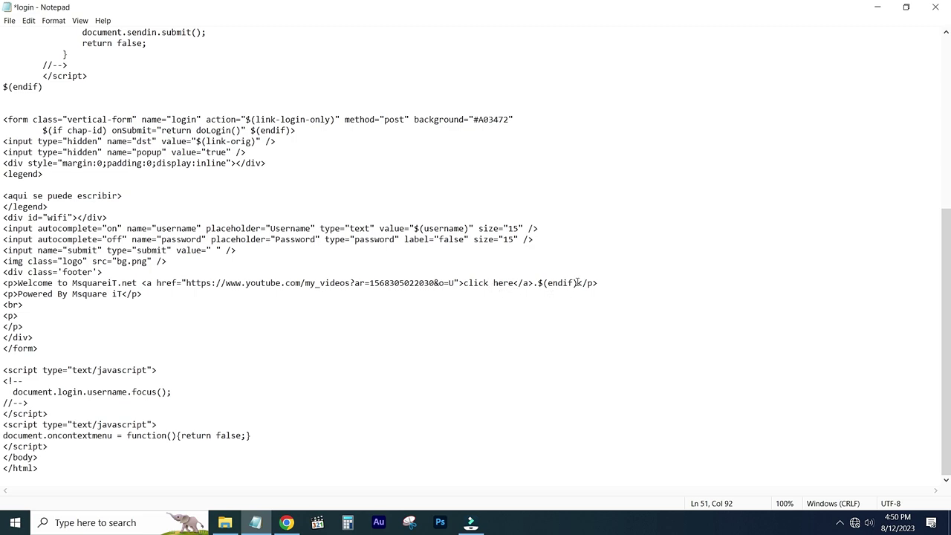
pyautogui.moveTo(566, 283); pyautogui.dragTo(465, 286)
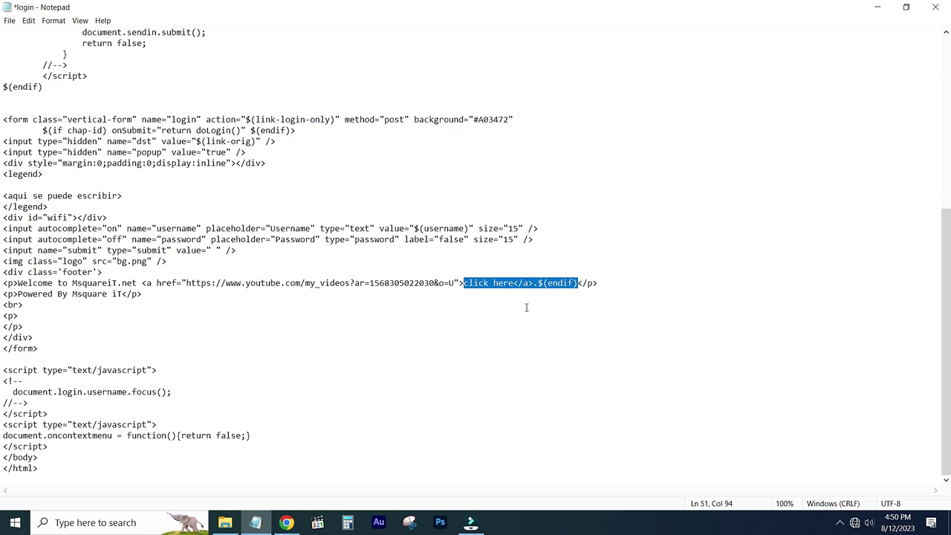
pyautogui.hotkey('shift', 'Right')
pyautogui.hotkey('shift', 'Right')
pyautogui.hotkey('shift', 'Right')
pyautogui.hotkey('shift', 'Right')
pyautogui.hotkey('shift', 'Right')
pyautogui.hotkey('shift', 'Right')
pyautogui.hotkey('shift', 'Right')
pyautogui.hotkey('shift', 'Right')
pyautogui.hotkey('shift', 'Right')
pyautogui.hotkey('shift', 'Right')
pyautogui.hotkey('shift', 'Right')
pyautogui.hotkey('shift', 'Right')
pyautogui.hotkey('shift', 'Right')
pyautogui.hotkey('shift', 'Right')
pyautogui.write('Msquare')
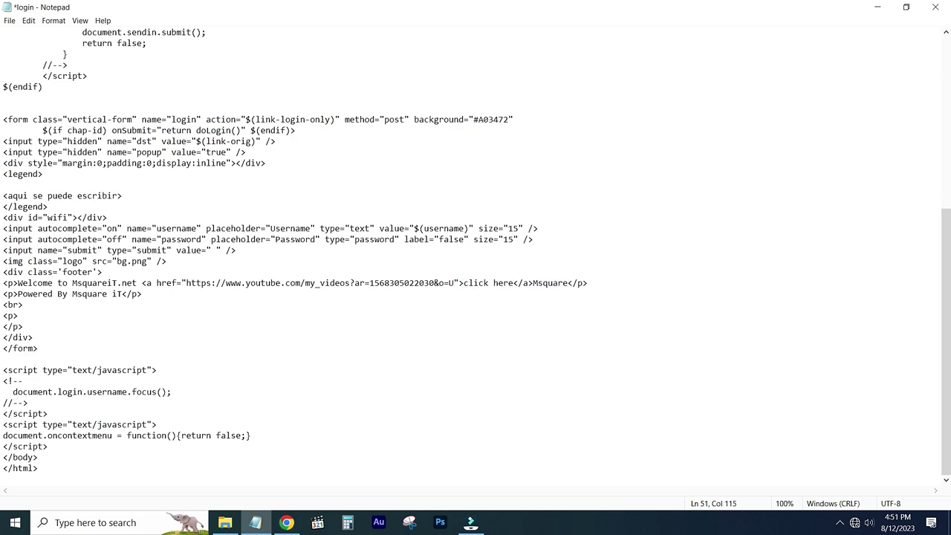
pyautogui.write('iT')
# Change 'Powered' to 'Managed' and append ' | <b>Call for Details</b>' to the credit line.
pyautogui.press('BackSpace')
pyautogui.press('BackSpace')
pyautogui.press('BackSpace')
pyautogui.press('BackSpace')
pyautogui.press('BackSpace')
pyautogui.press('BackSpace')
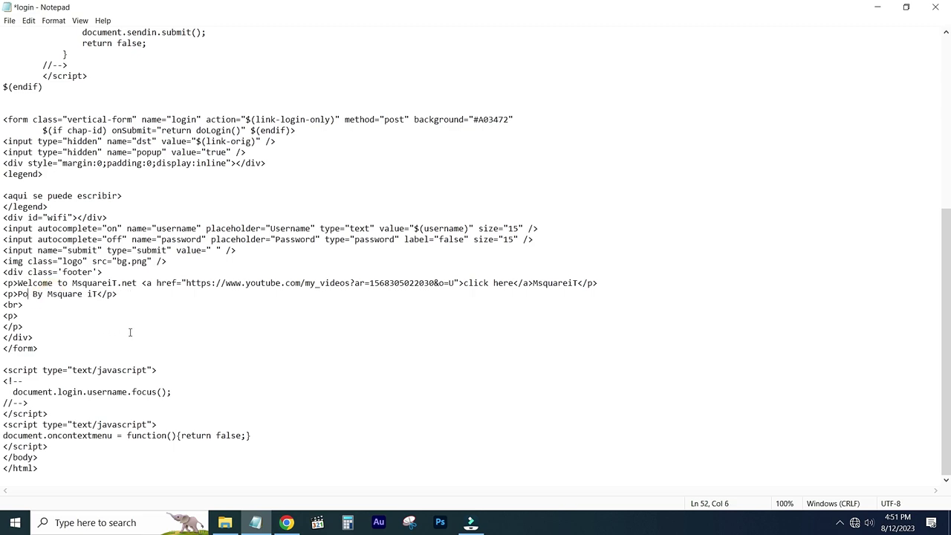
pyautogui.press('BackSpace')
pyautogui.write('Managed')
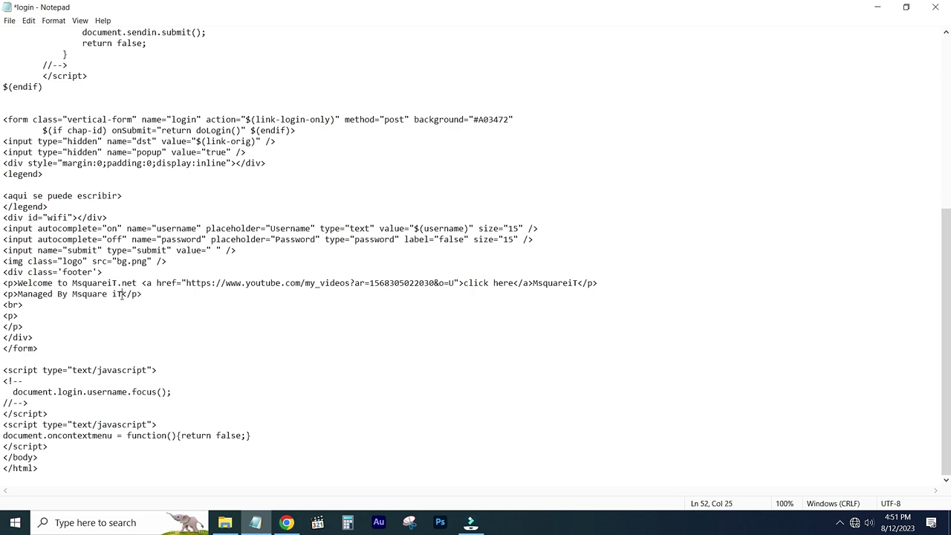
pyautogui.write('| <b>Call for Details</b>')
# Save the edited login page file in Notepad.
pyautogui.click(10, 23)
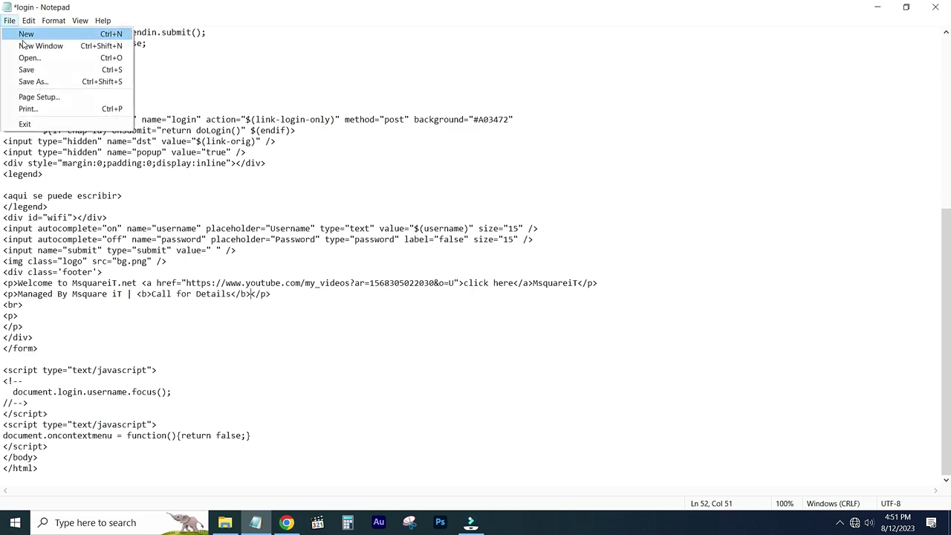
pyautogui.click(30, 66)
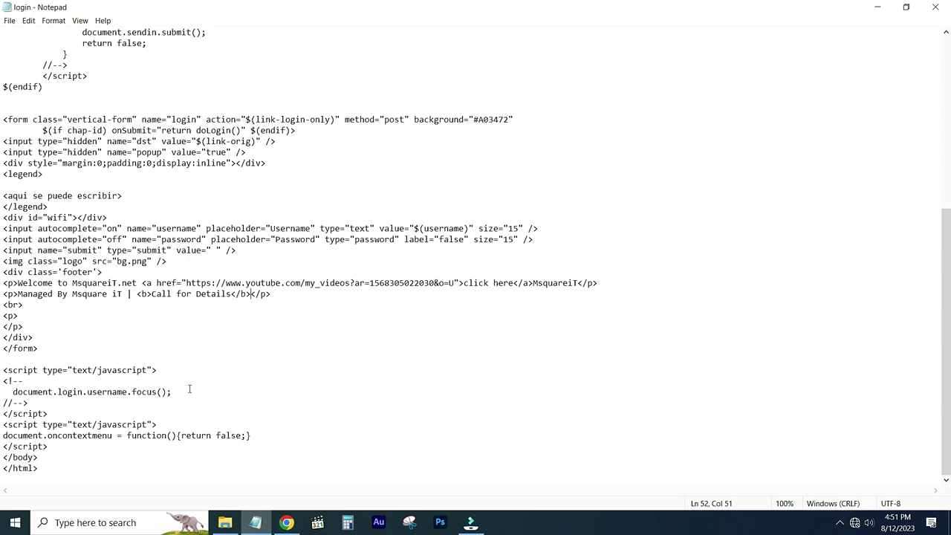
pyautogui.scroll(5, 163, 462)
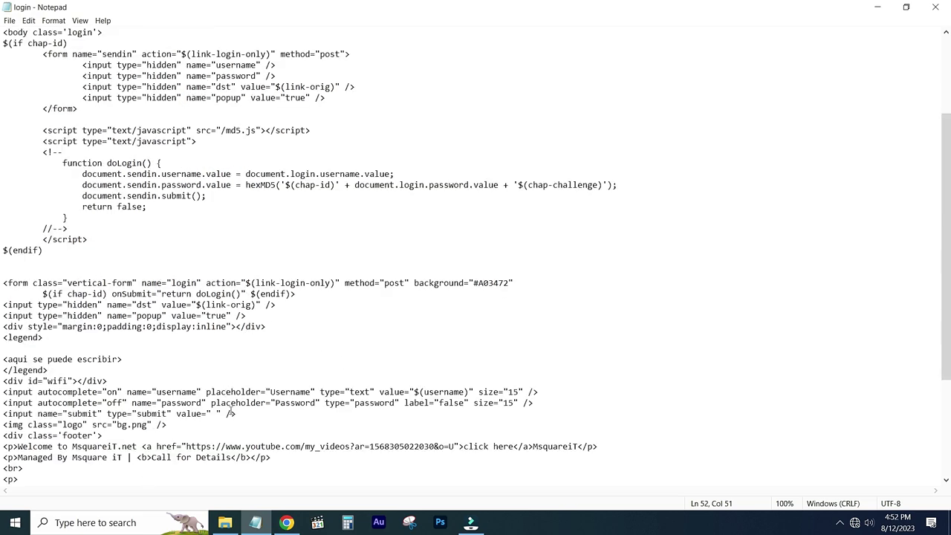
pyautogui.click(286, 522)
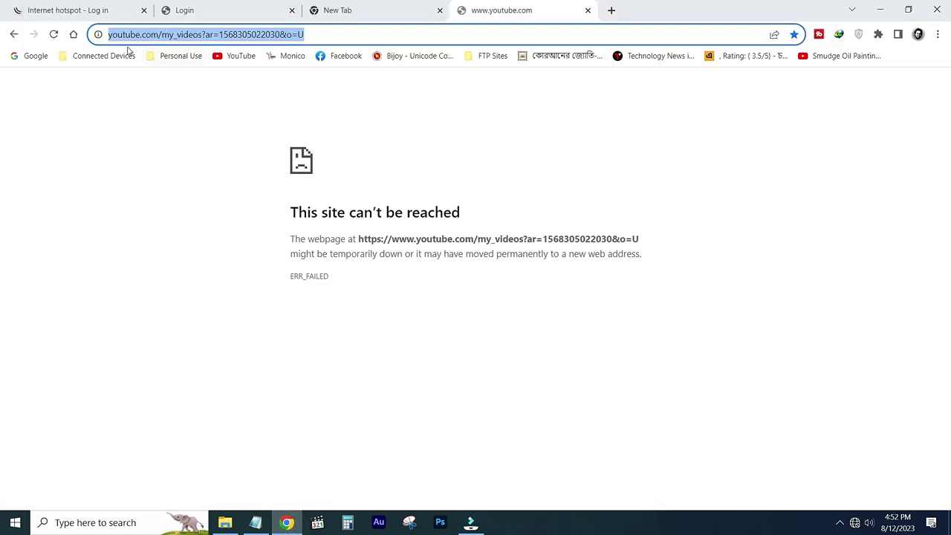
# Reload the Chrome login preview to show the 'Welcome to MsquareiT.net' and 'Managed By Msquare iT' footer lines.
pyautogui.click(54, 35)
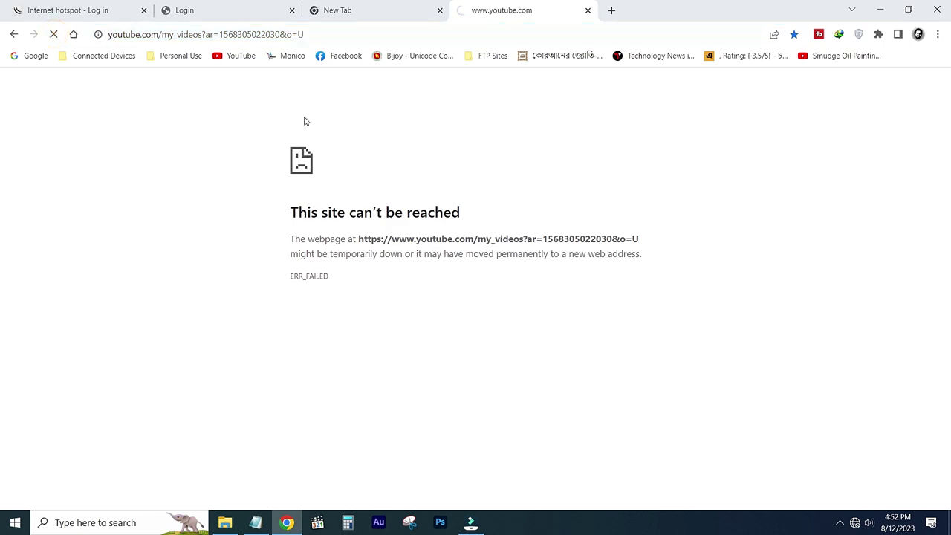
pyautogui.click(219, 17)
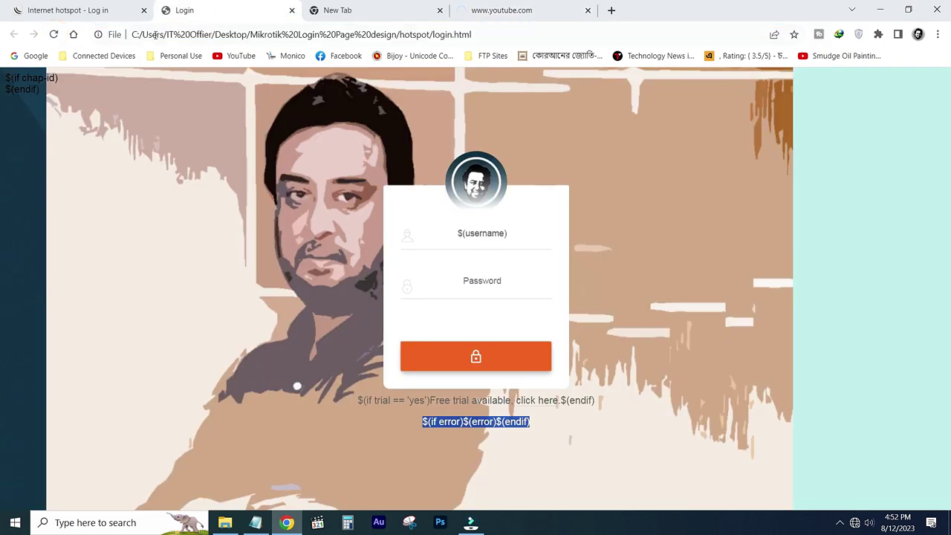
pyautogui.click(54, 35)
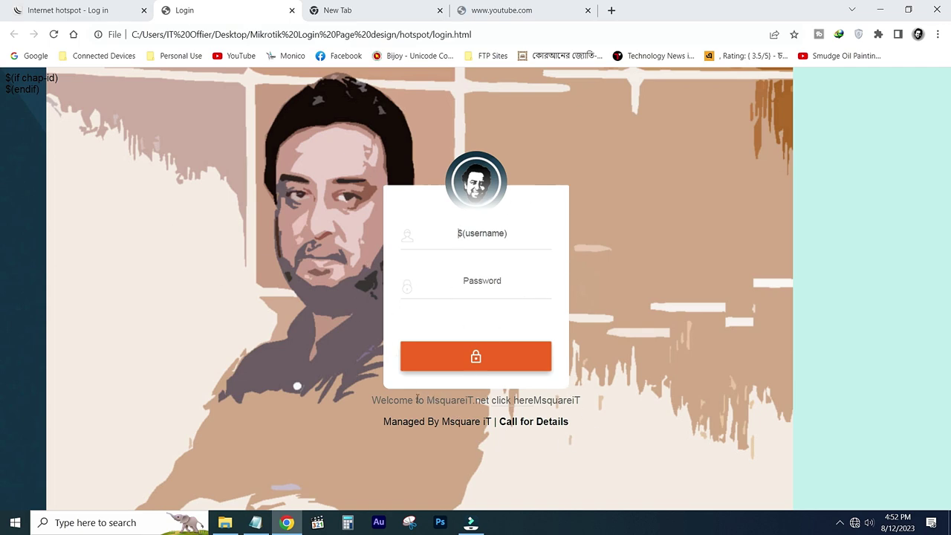
pyautogui.moveTo(375, 401); pyautogui.dragTo(596, 406)
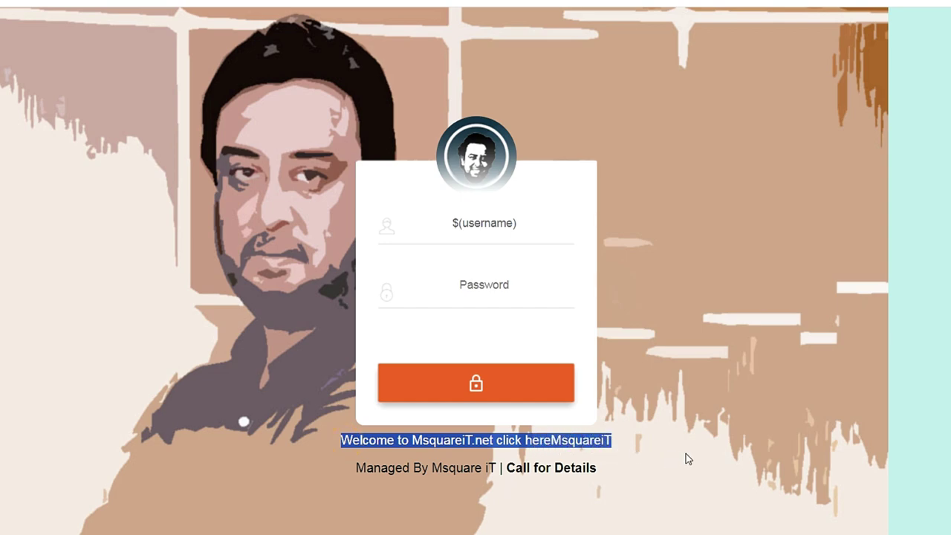
pyautogui.click(646, 461)
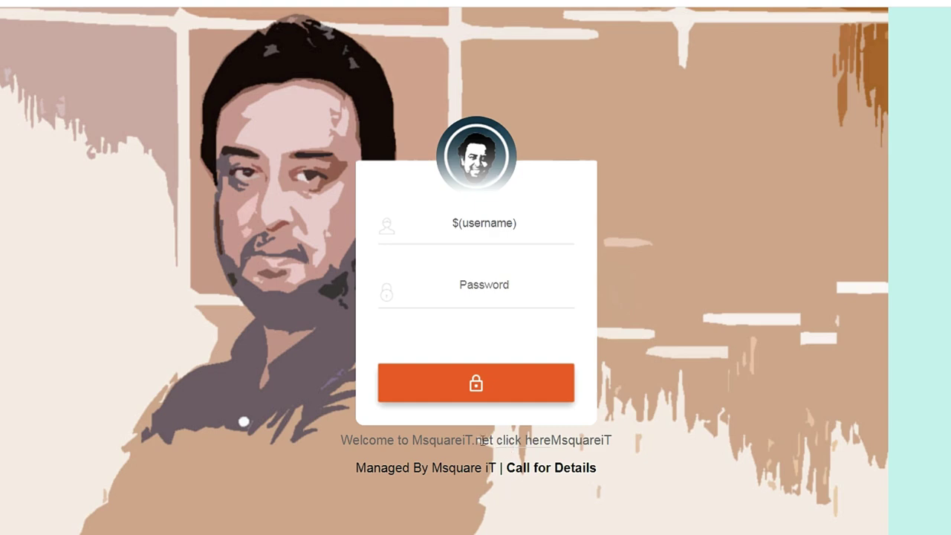
pyautogui.press('F5')
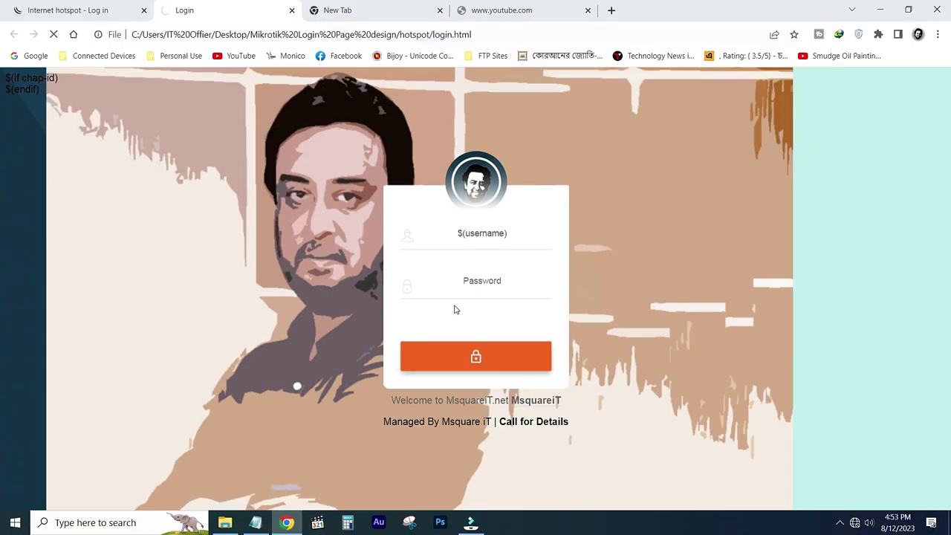
# Go back from the YouTube error page and close the local login preview tab.
pyautogui.press('F5')
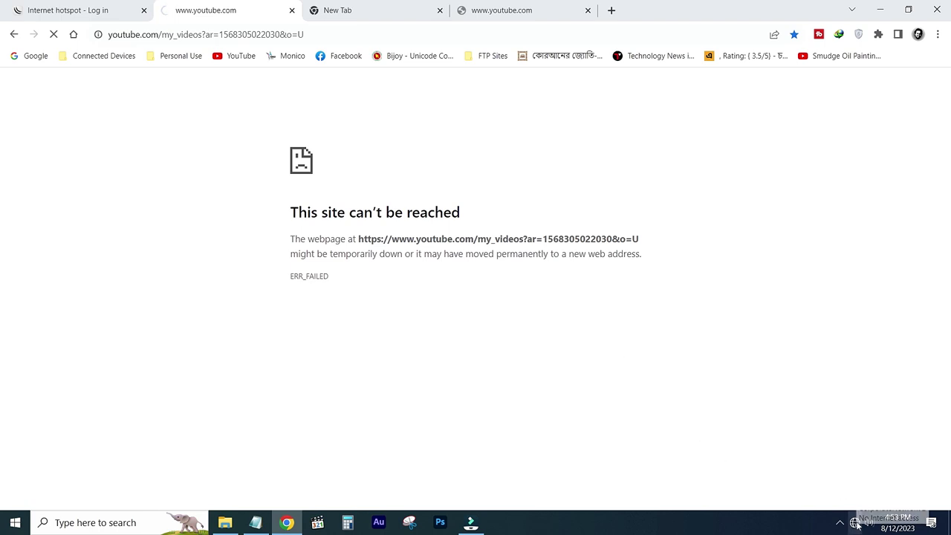
pyautogui.click(14, 34)
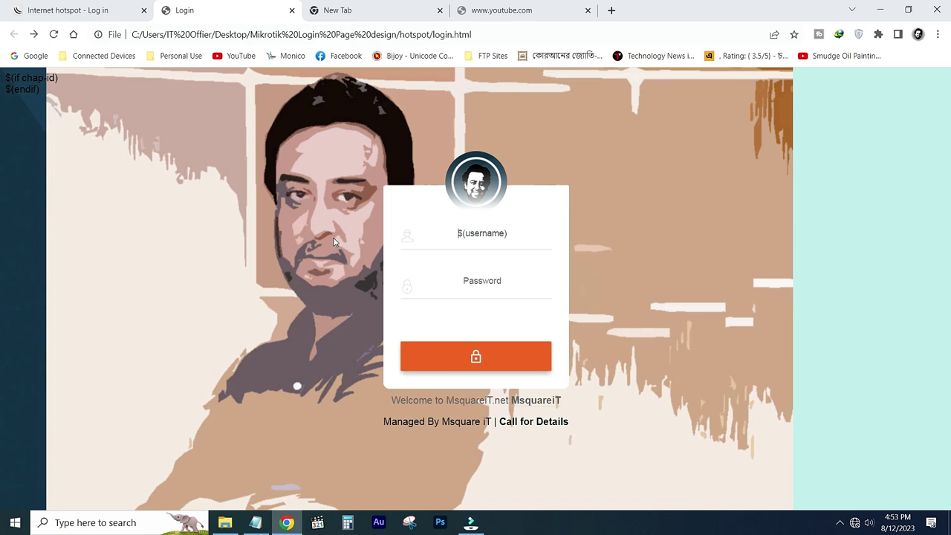
pyautogui.click(292, 11)
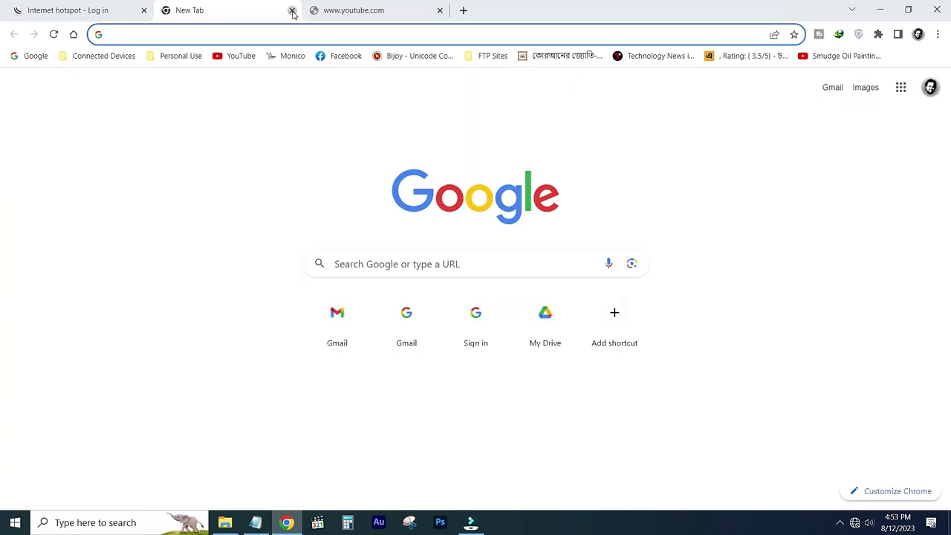
# Close the extra tabs and log in to the hotspot with the saved username and password.
pyautogui.click(292, 11)
pyautogui.click(293, 11)
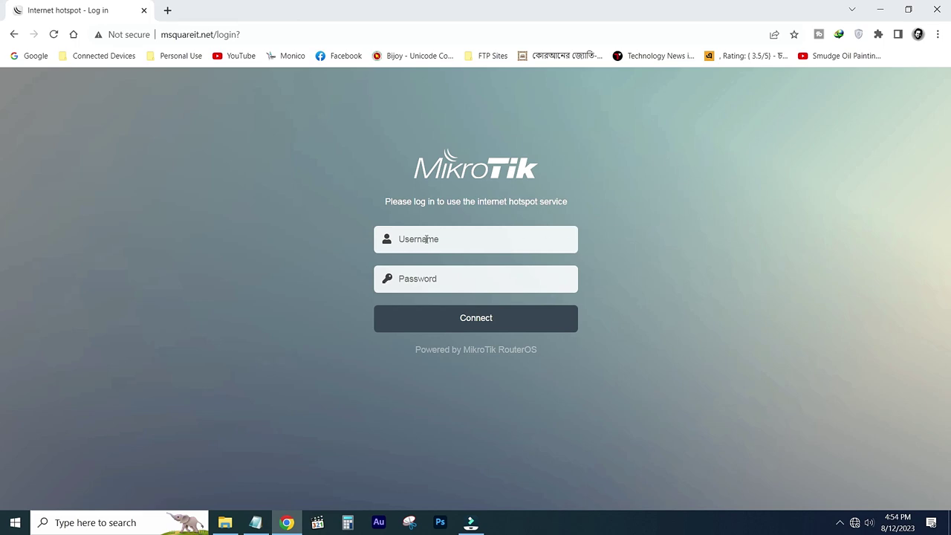
pyautogui.click(468, 239)
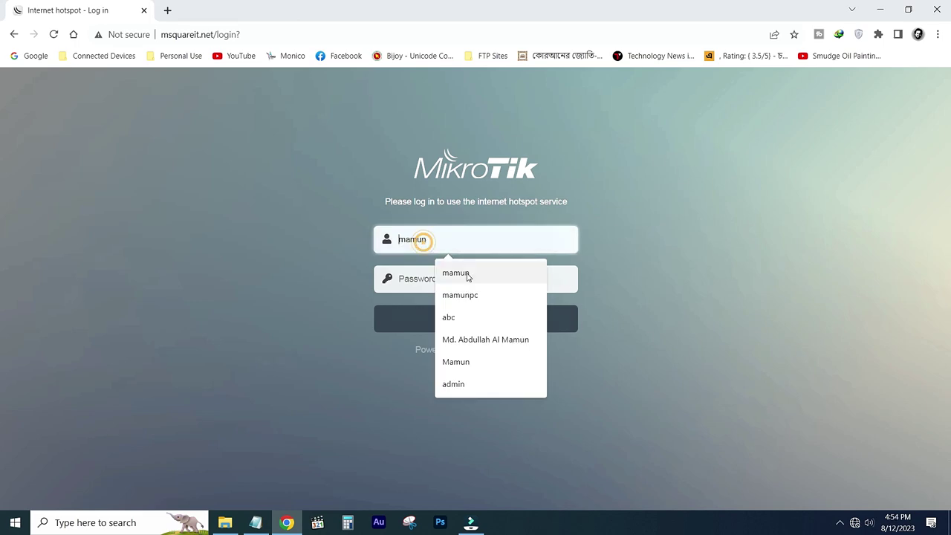
pyautogui.click(468, 294)
pyautogui.click(426, 281)
pyautogui.write('1')
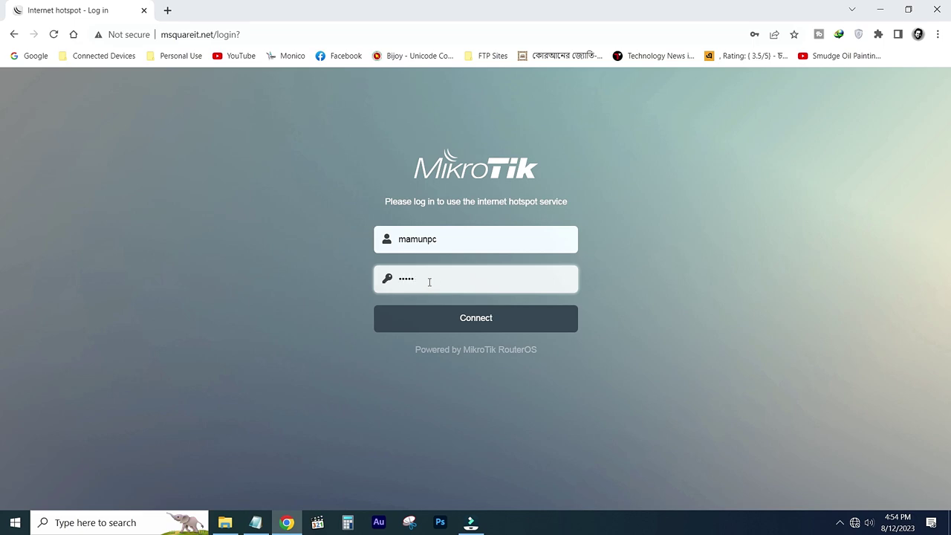
pyautogui.click(474, 315)
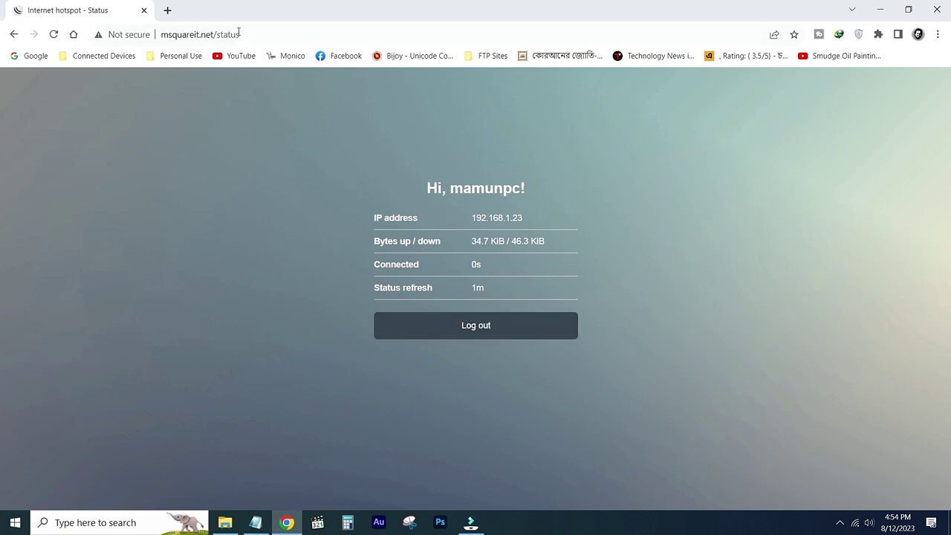
# Load YouTube from bookmarks in a new tab to confirm internet access, then close the login page file.
pyautogui.click(167, 10)
pyautogui.click(232, 54)
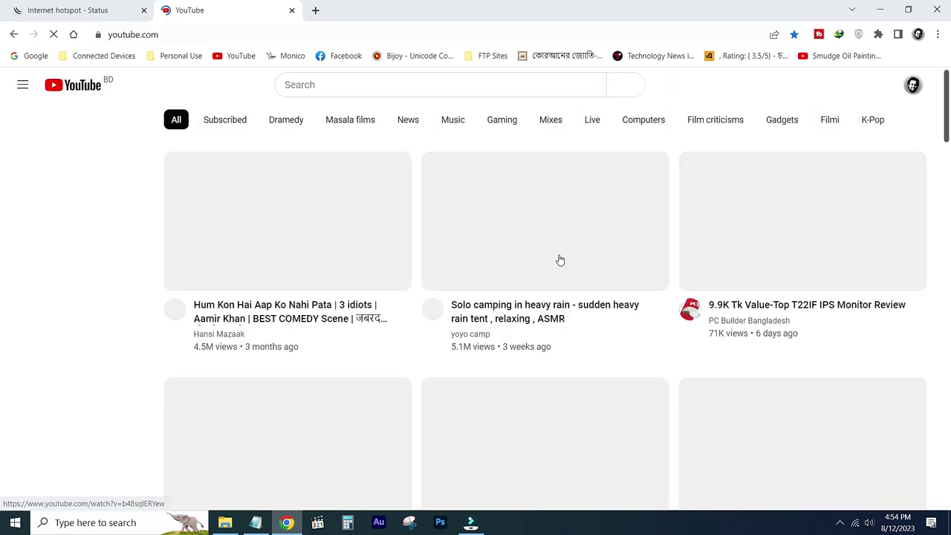
pyautogui.hotkey('alt', 'Tab')
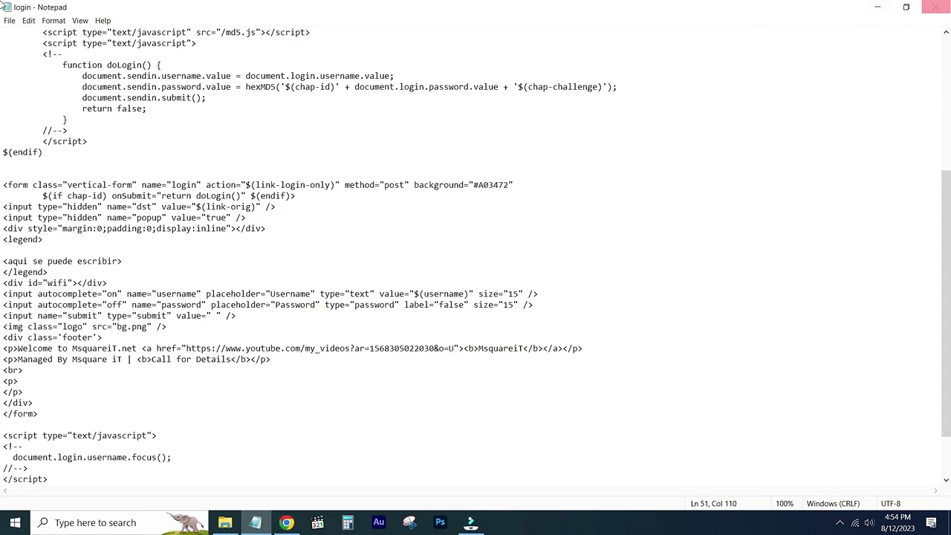
pyautogui.click(937, 6)
# Copy the hotspot folder from 'Mikrotik Login Page design' onto the desktop as hotspot_MsquareiT.
pyautogui.click(11, 42)
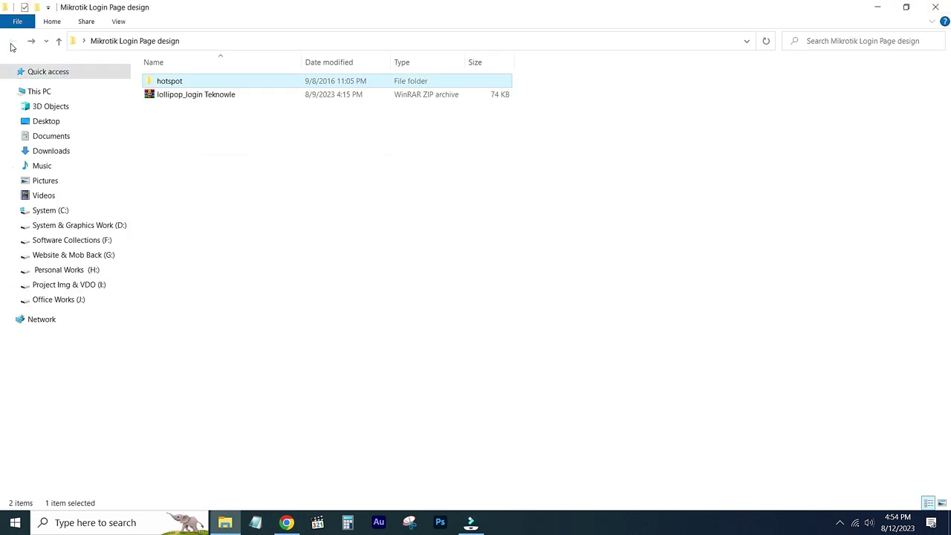
pyautogui.rightClick(169, 85)
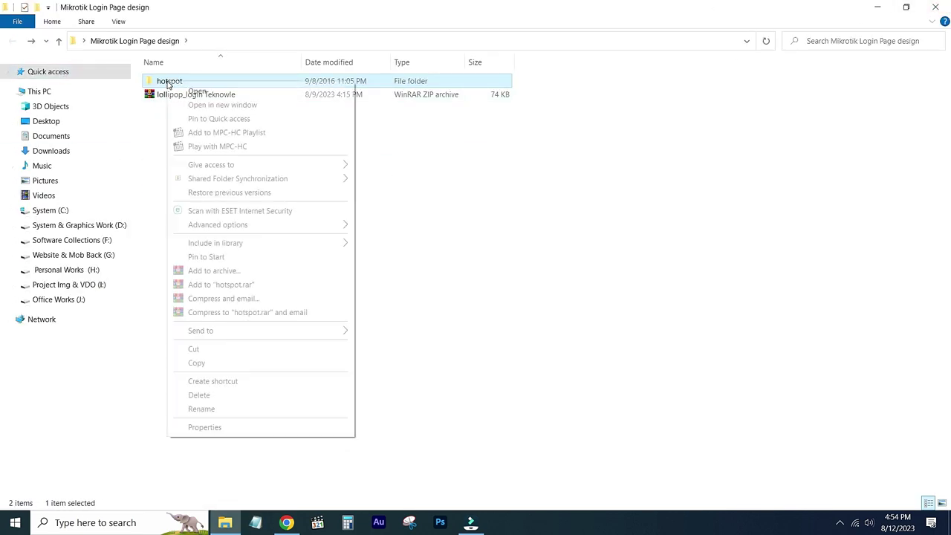
pyautogui.click(199, 363)
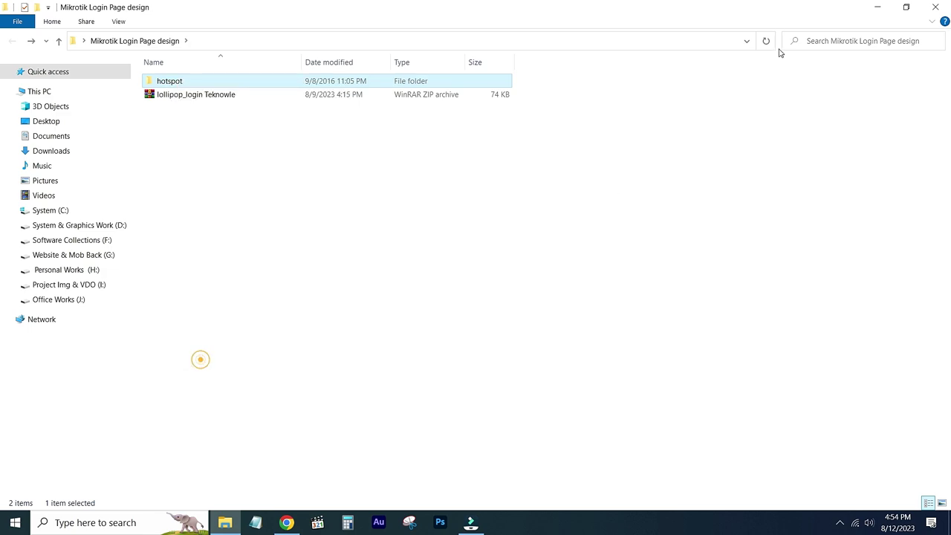
pyautogui.click(876, 8)
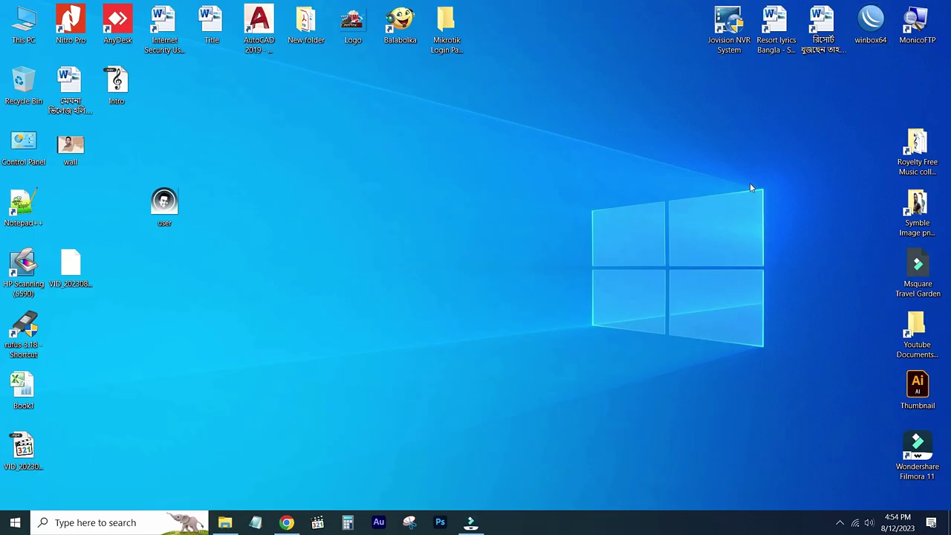
pyautogui.rightClick(565, 60)
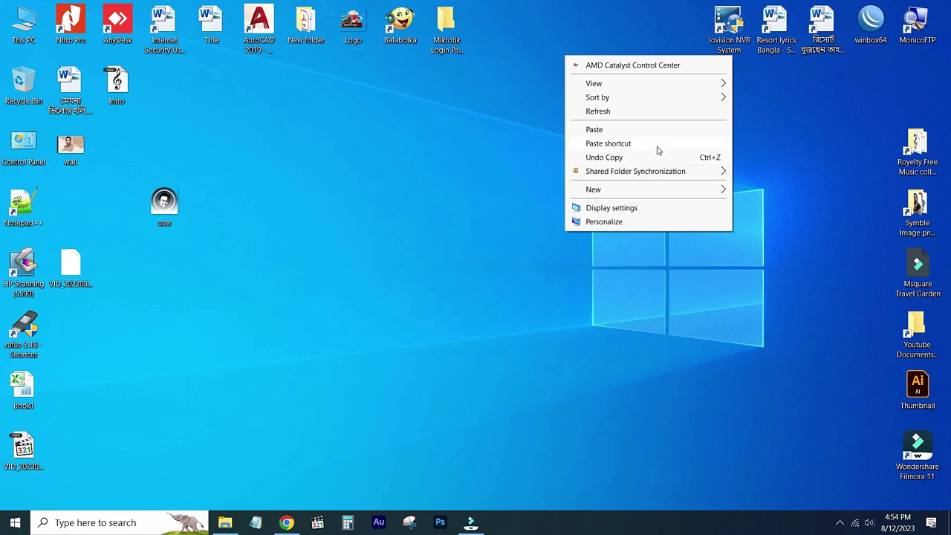
pyautogui.click(603, 130)
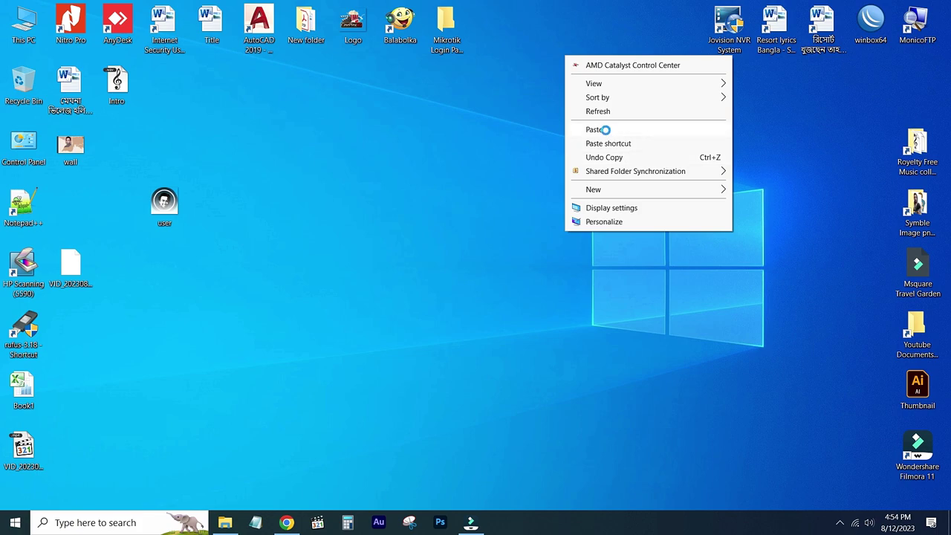
pyautogui.click(511, 134)
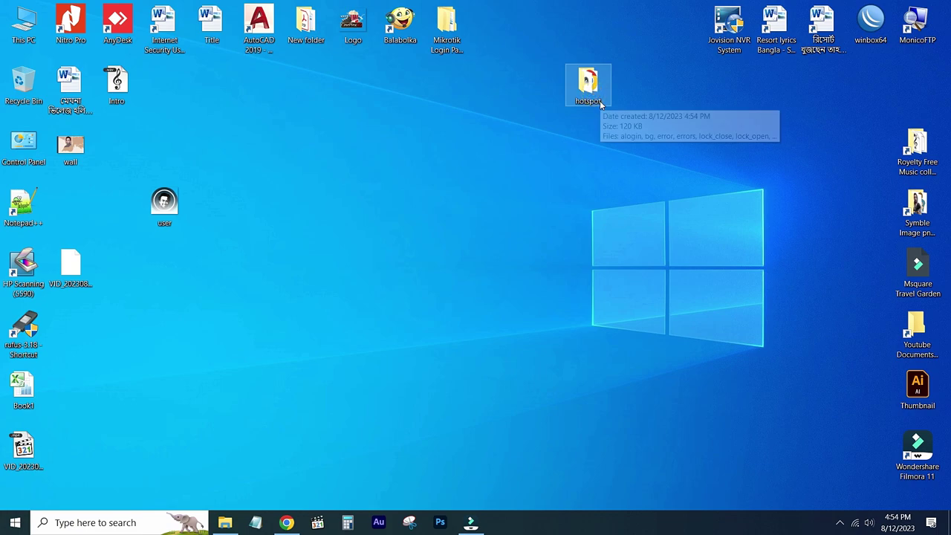
pyautogui.click(625, 123)
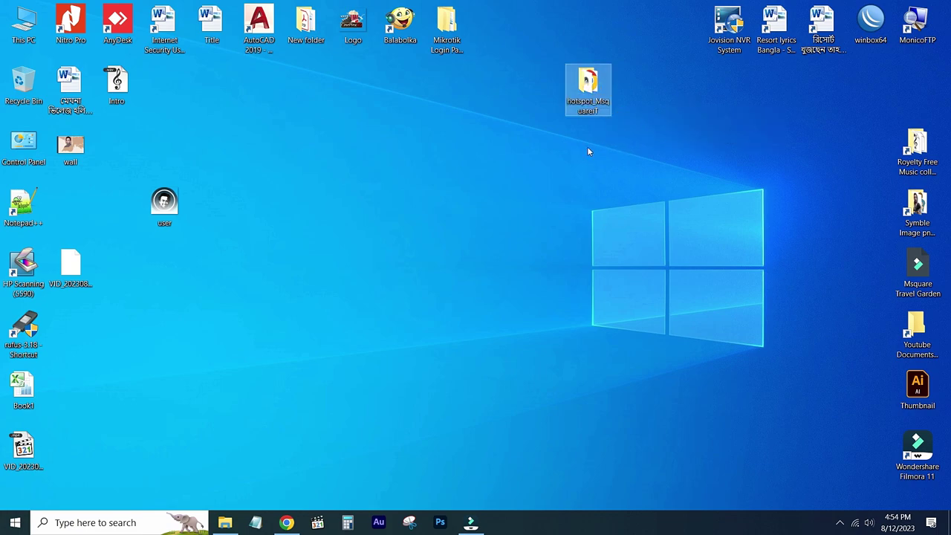
pyautogui.rightClick(334, 166)
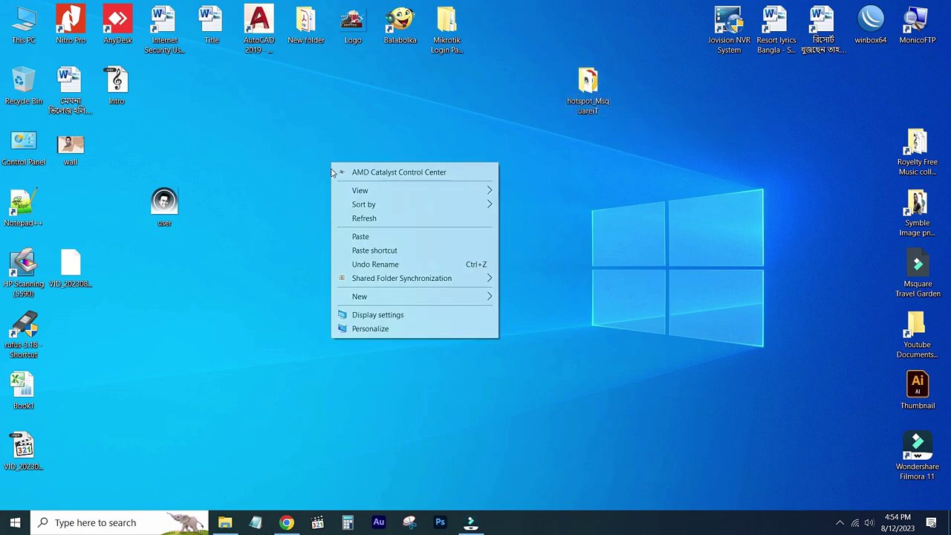
pyautogui.click(361, 216)
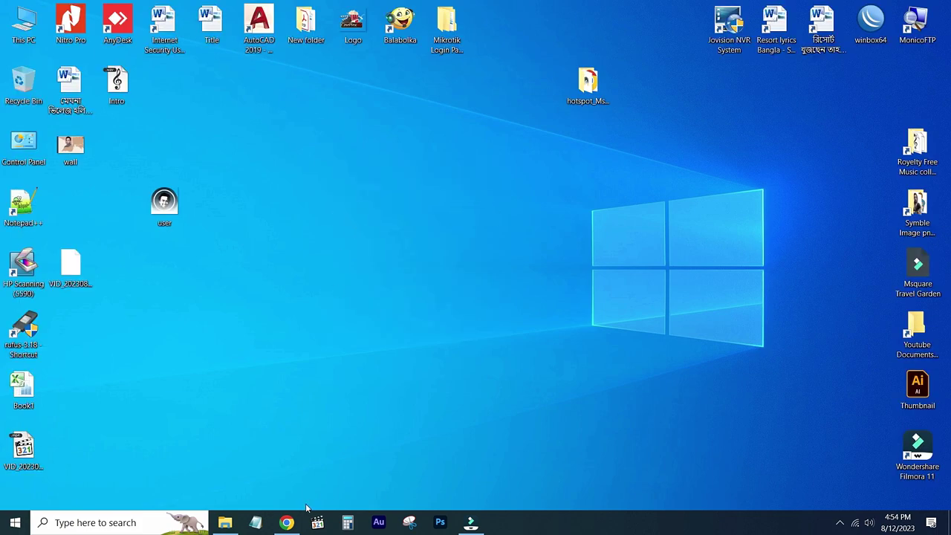
# Launch winbox64, connect to the hEX router and open its file list.
pyautogui.doubleClick(870, 24)
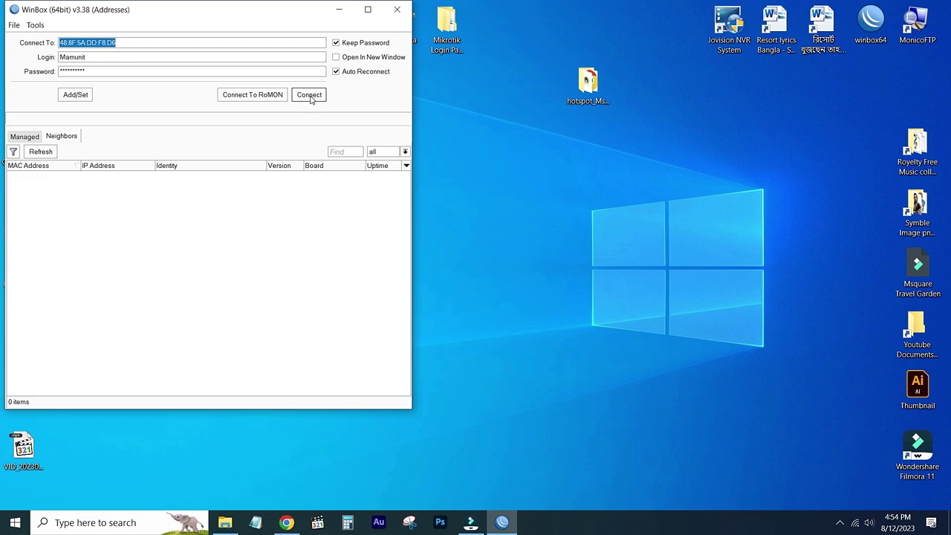
pyautogui.click(309, 95)
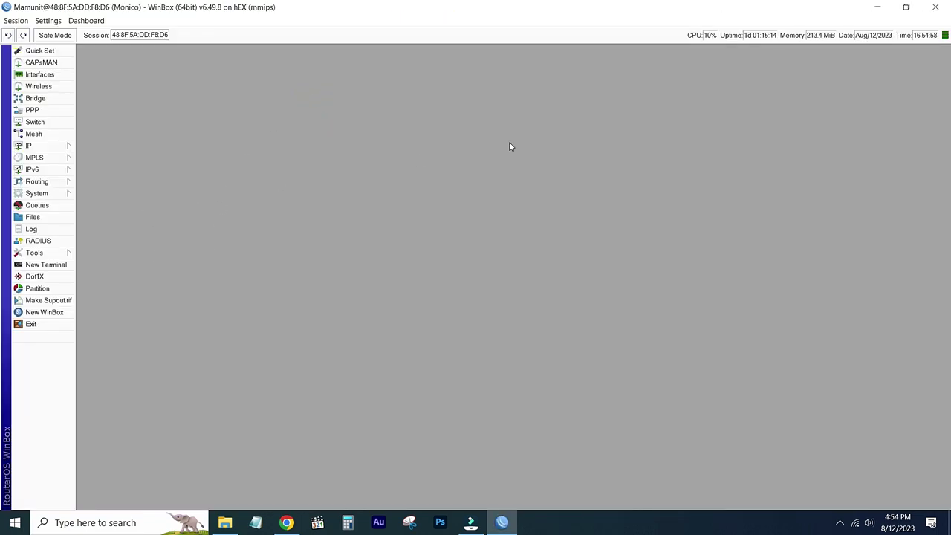
pyautogui.click(906, 7)
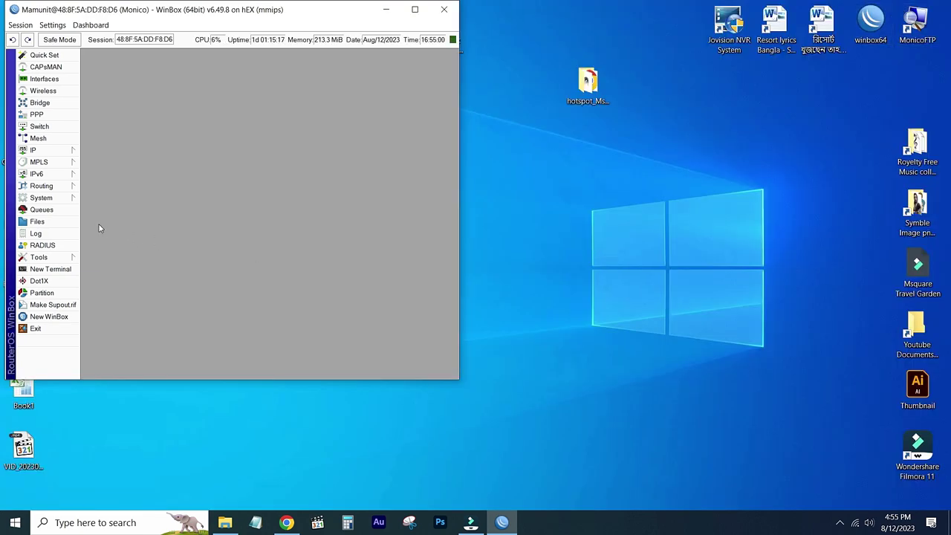
pyautogui.click(45, 223)
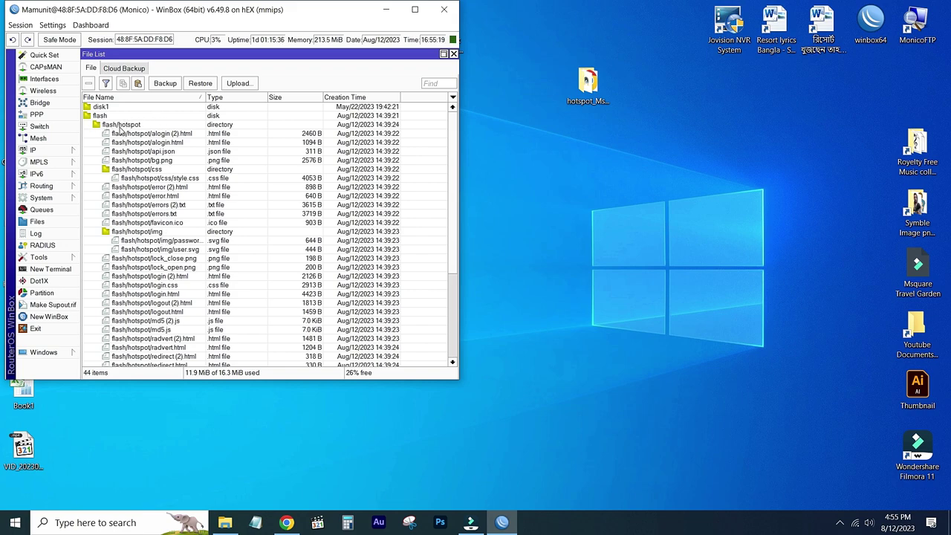
# Copy the router's flash/hotspot folder to the desktop, then delete it from the router.
pyautogui.moveTo(106, 128); pyautogui.dragTo(725, 168)
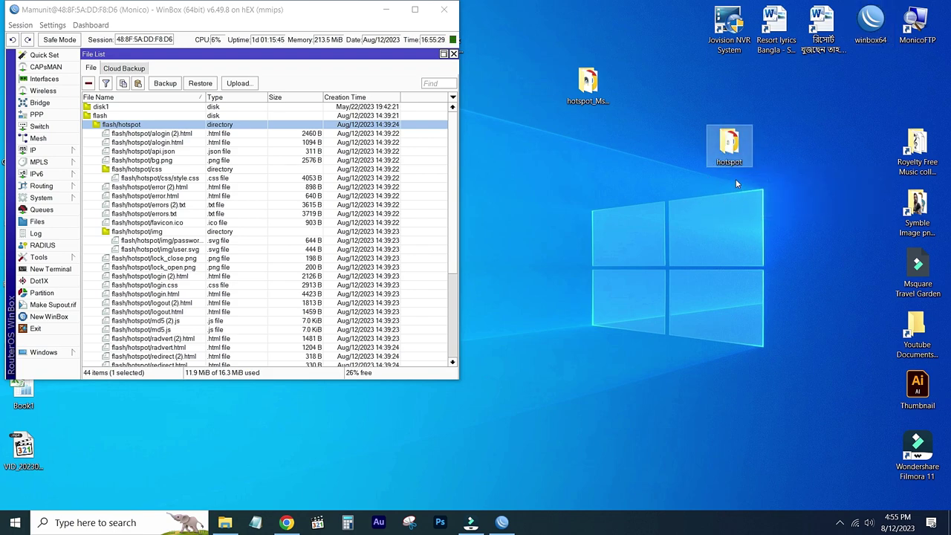
pyautogui.moveTo(728, 153); pyautogui.dragTo(127, 124)
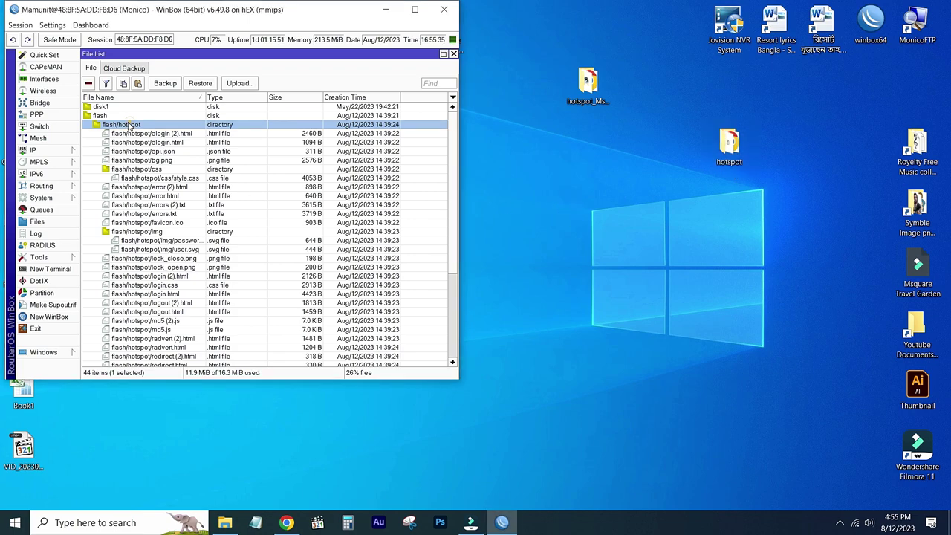
pyautogui.click(88, 87)
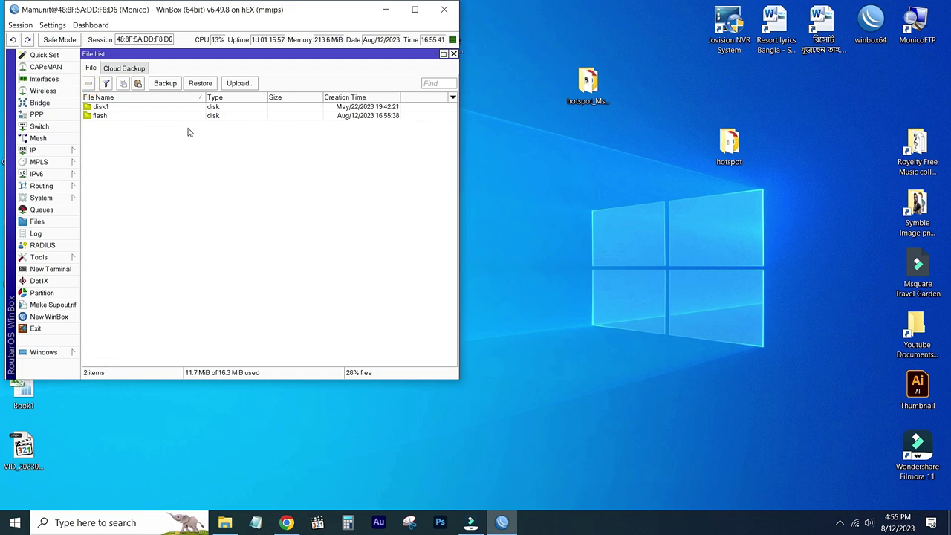
pyautogui.click(594, 104)
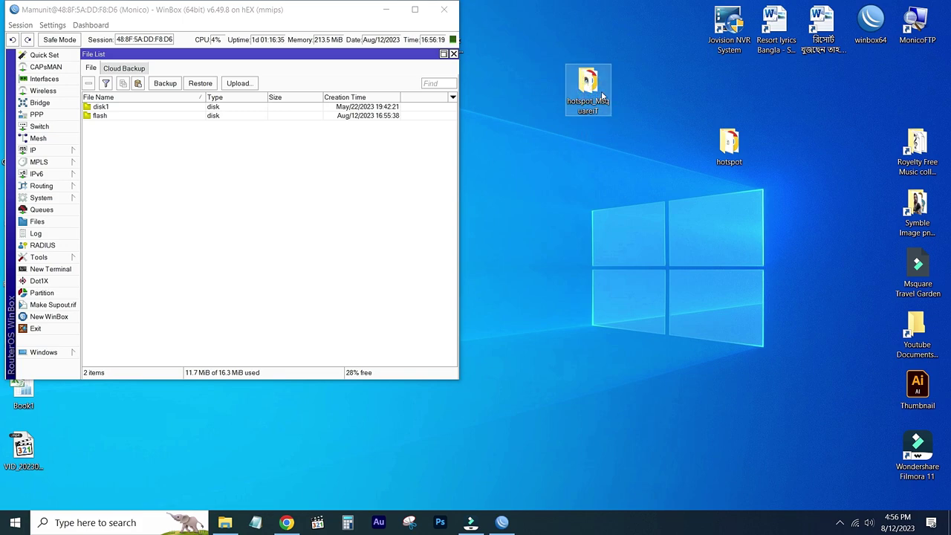
# Drag the hotspot_MsquareiT folder from the desktop into the router's flash storage.
pyautogui.doubleClick(586, 99)
pyautogui.moveTo(586, 98); pyautogui.dragTo(119, 117)
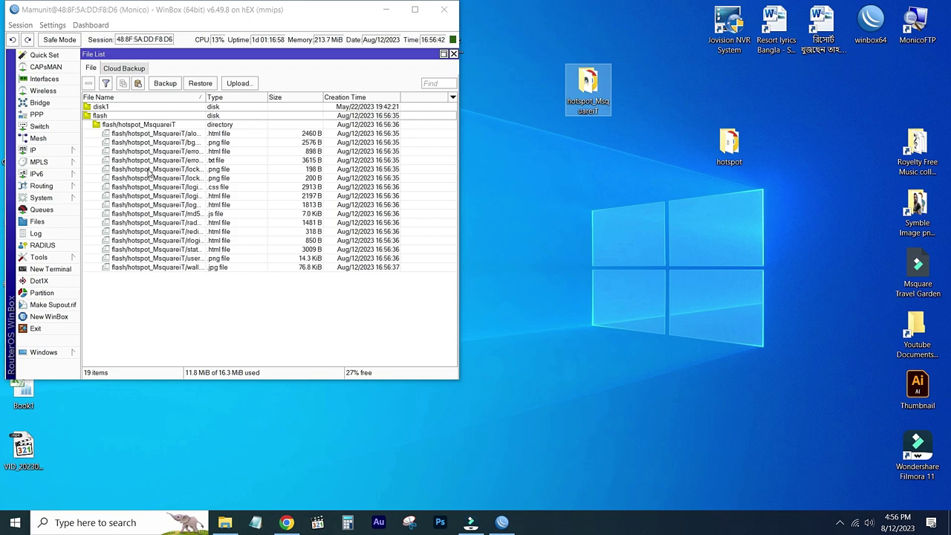
pyautogui.click(73, 153)
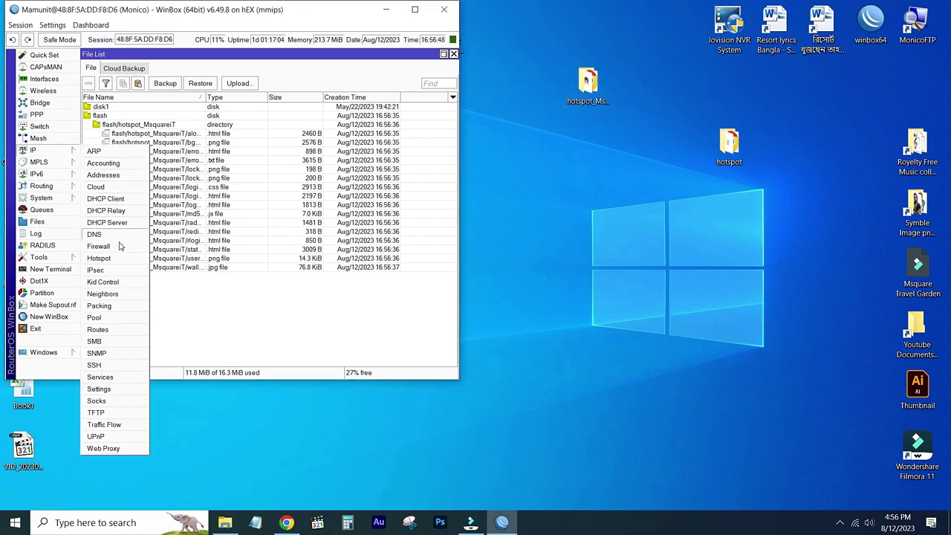
# Set hotspot profile hsprof1's HTML Directory to flash/hotspot_MsquareiT, apply it, and close WinBox.
pyautogui.click(104, 260)
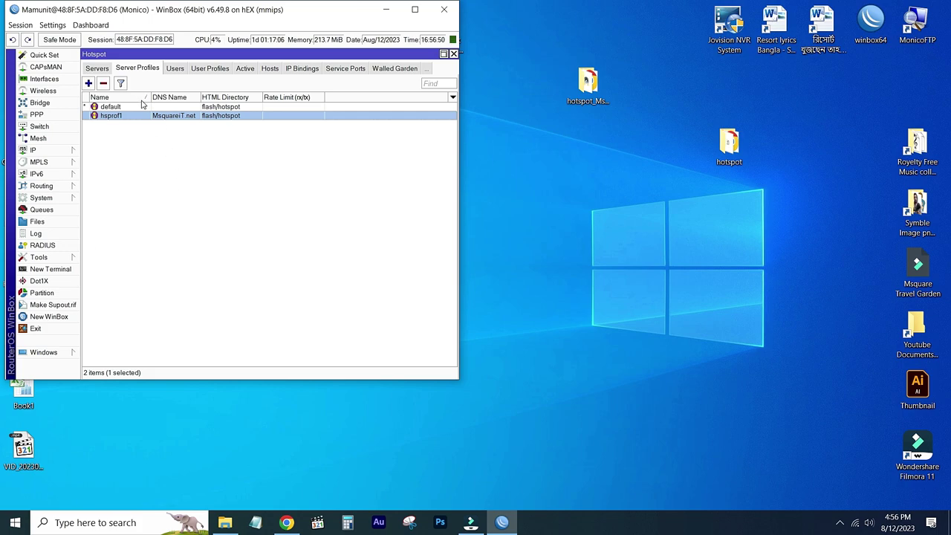
pyautogui.click(97, 69)
pyautogui.click(128, 68)
pyautogui.doubleClick(127, 116)
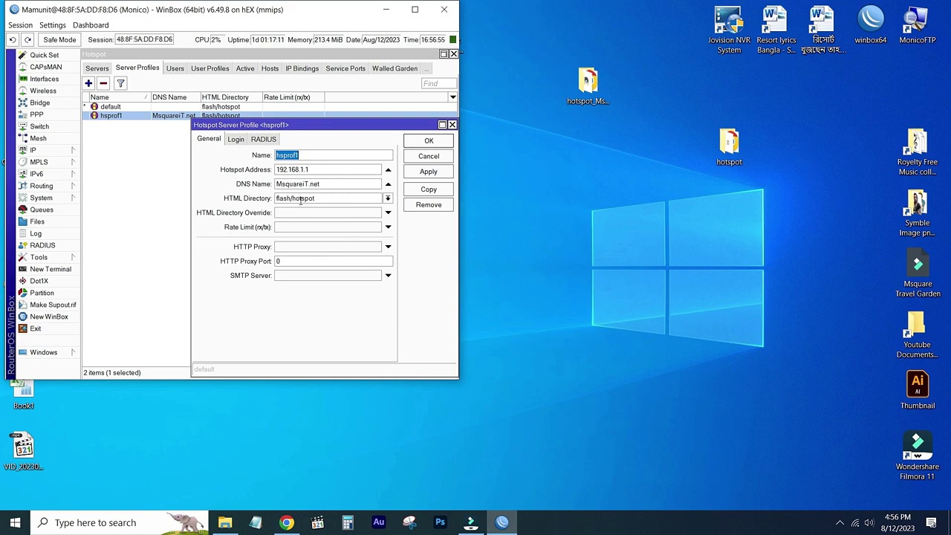
pyautogui.click(221, 196)
pyautogui.click(387, 199)
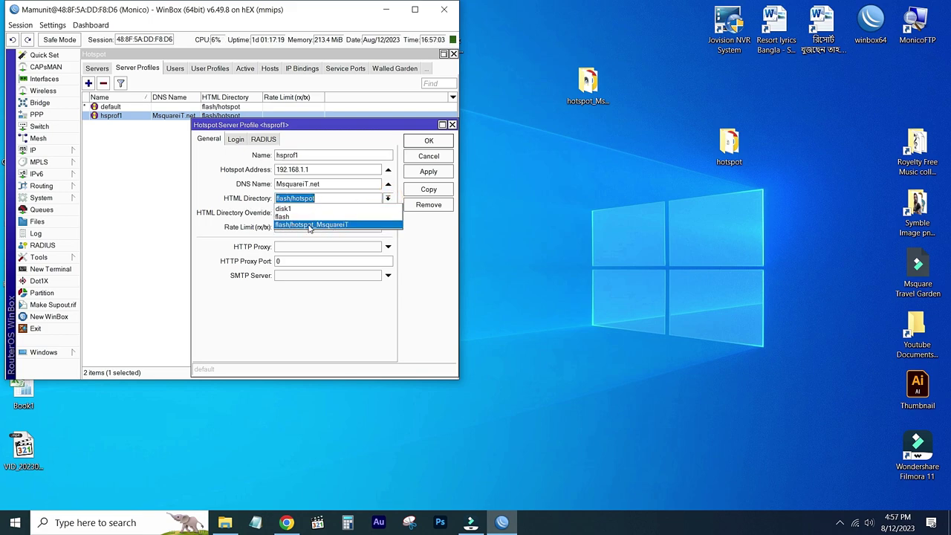
pyautogui.click(314, 226)
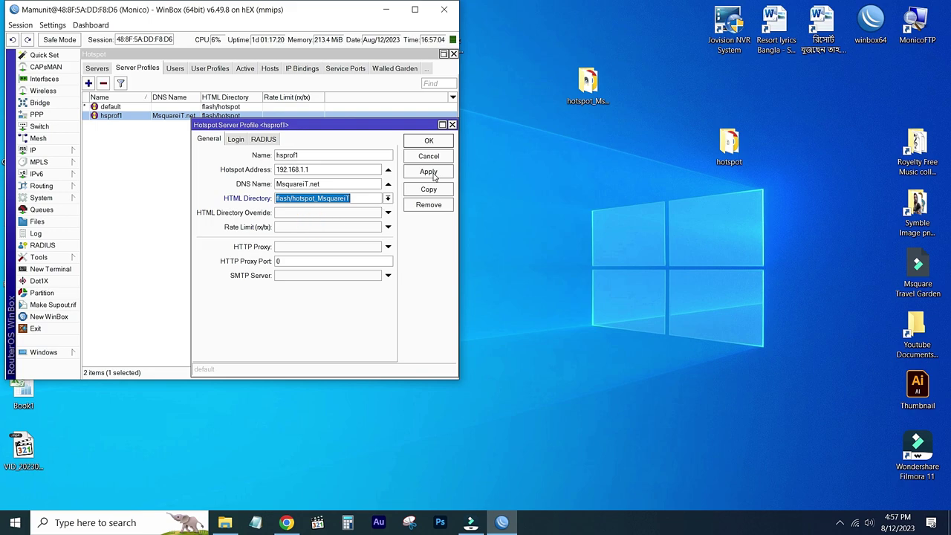
pyautogui.click(430, 172)
pyautogui.click(428, 141)
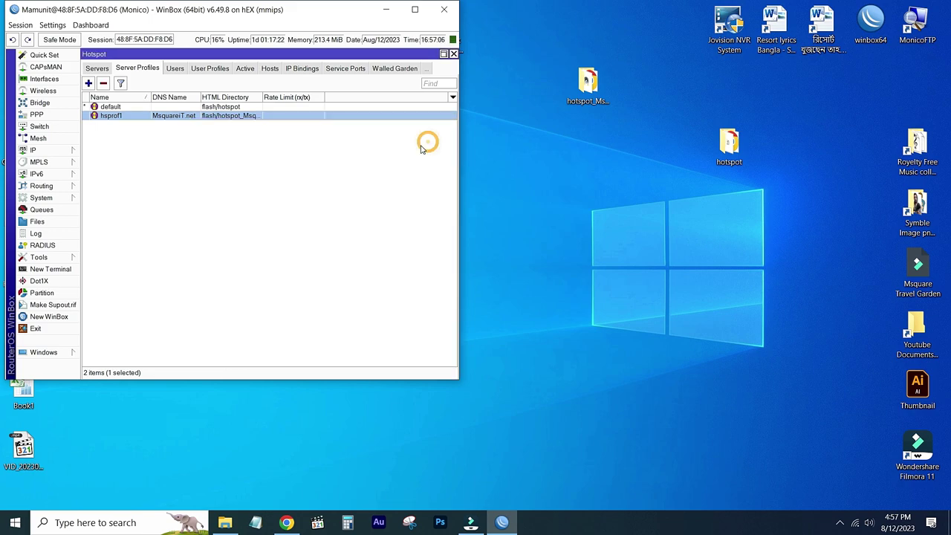
pyautogui.press('super+Up')
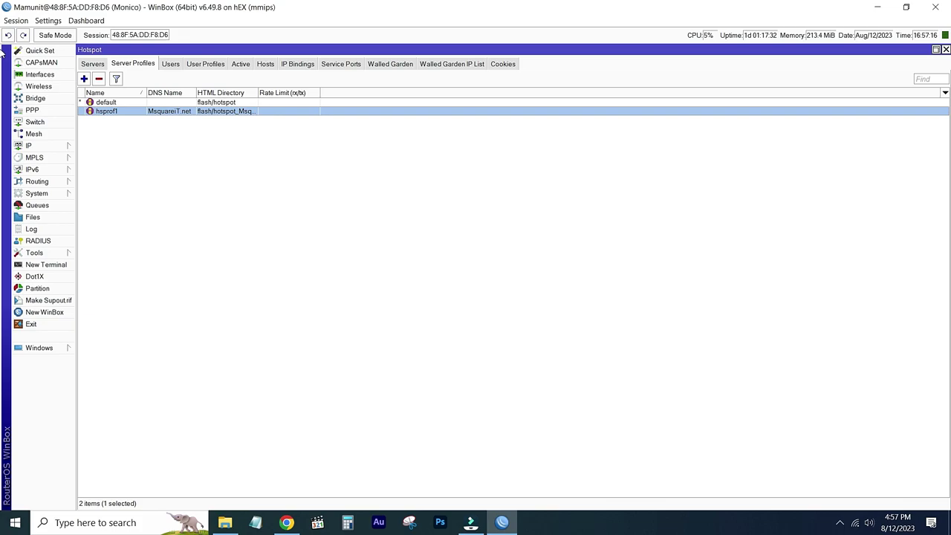
pyautogui.click(935, 7)
pyautogui.rightClick(376, 129)
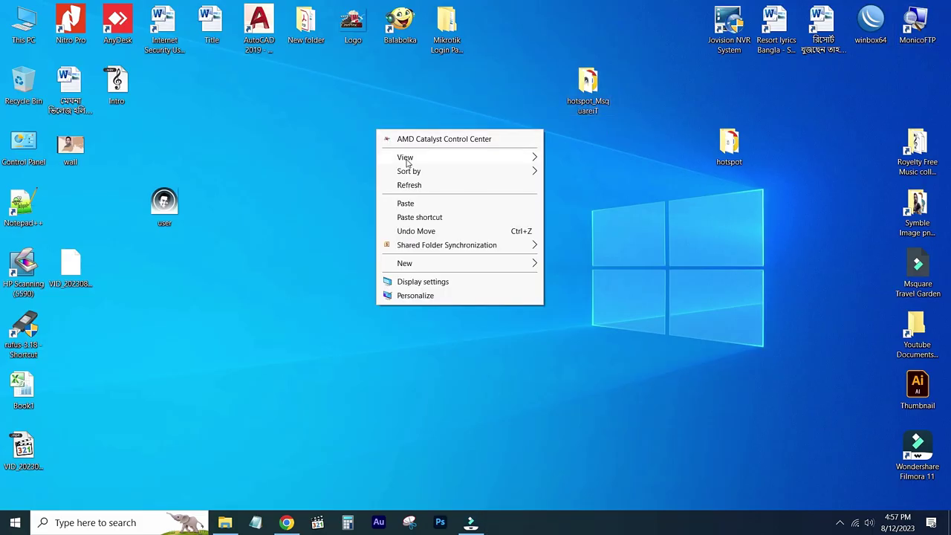
# Refresh the desktop, then open msquareiT.net in a new Chrome tab to view the live login page.
pyautogui.click(410, 185)
pyautogui.rightClick(362, 152)
pyautogui.click(394, 207)
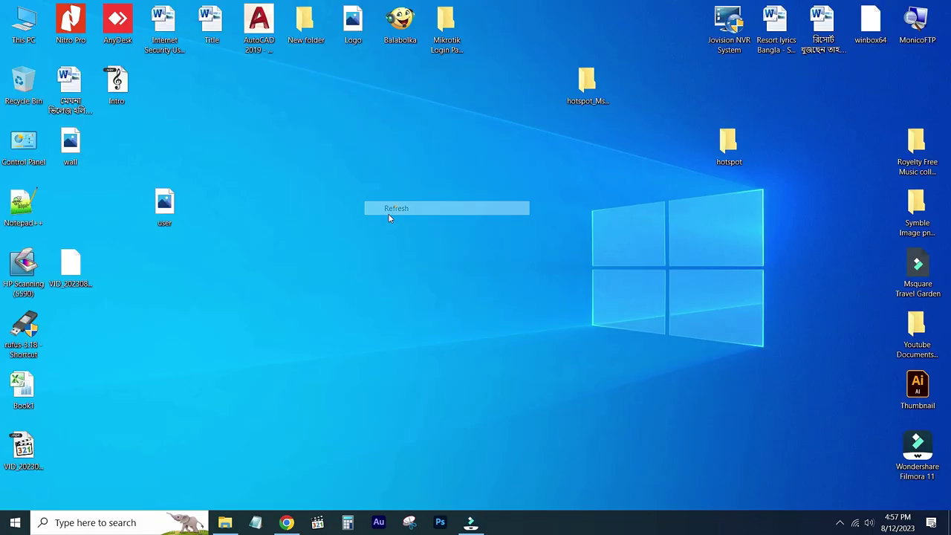
pyautogui.click(286, 522)
pyautogui.hotkey('ctrl', 't')
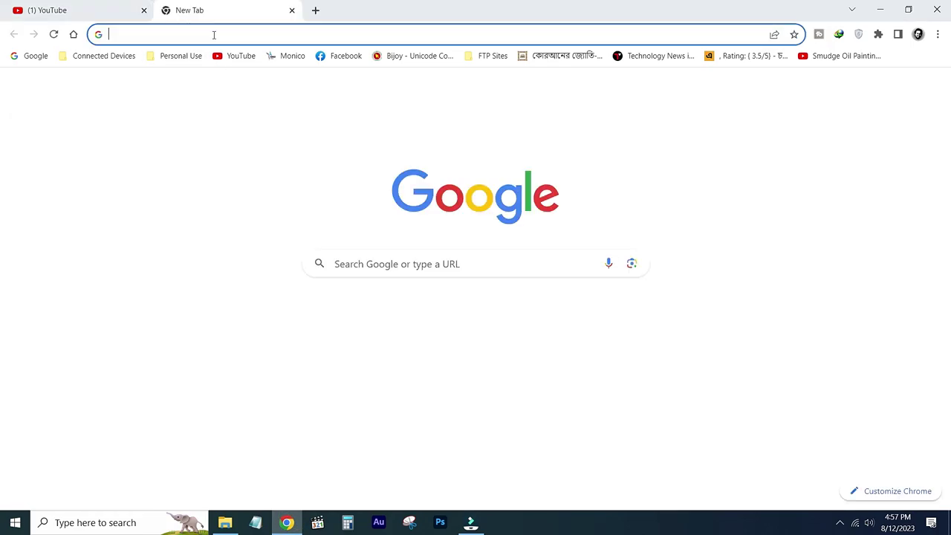
pyautogui.click(246, 34)
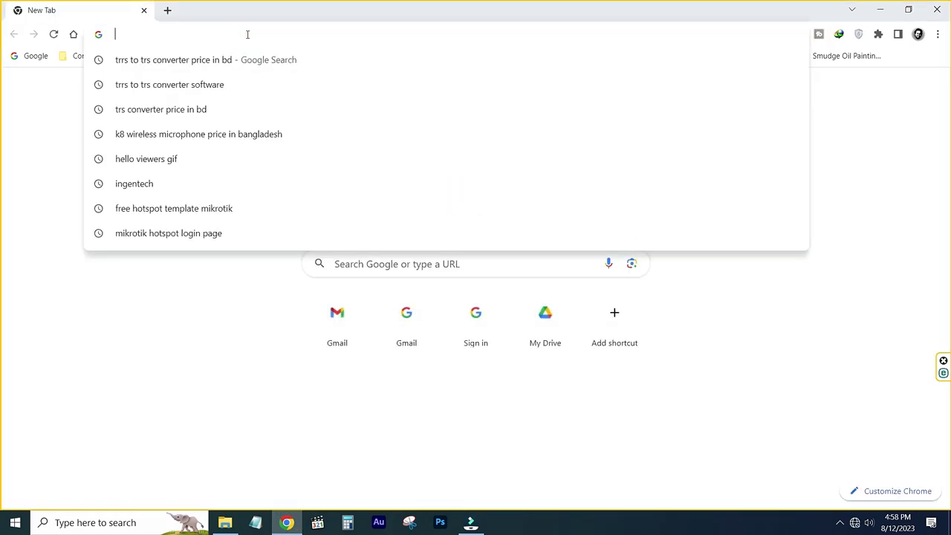
pyautogui.write('m')
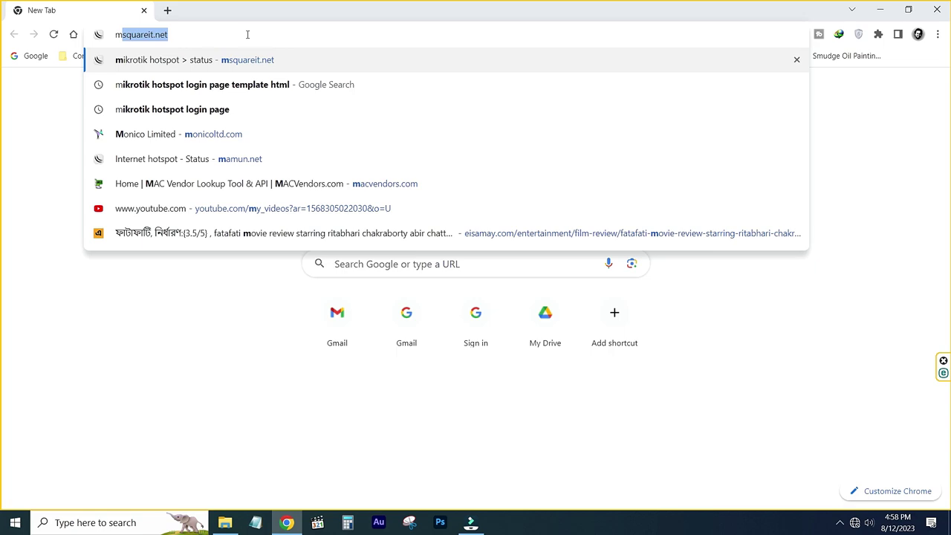
pyautogui.write('squareiT')
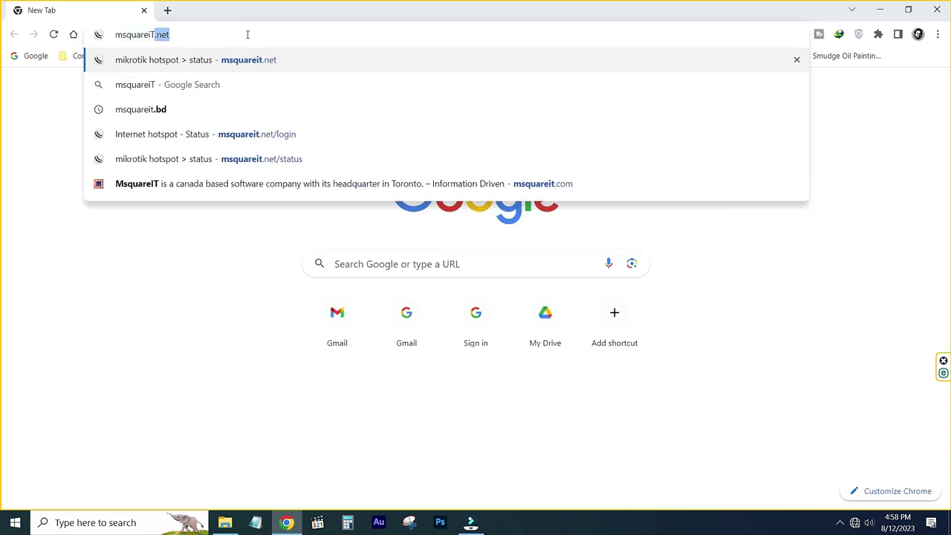
pyautogui.press('Return')
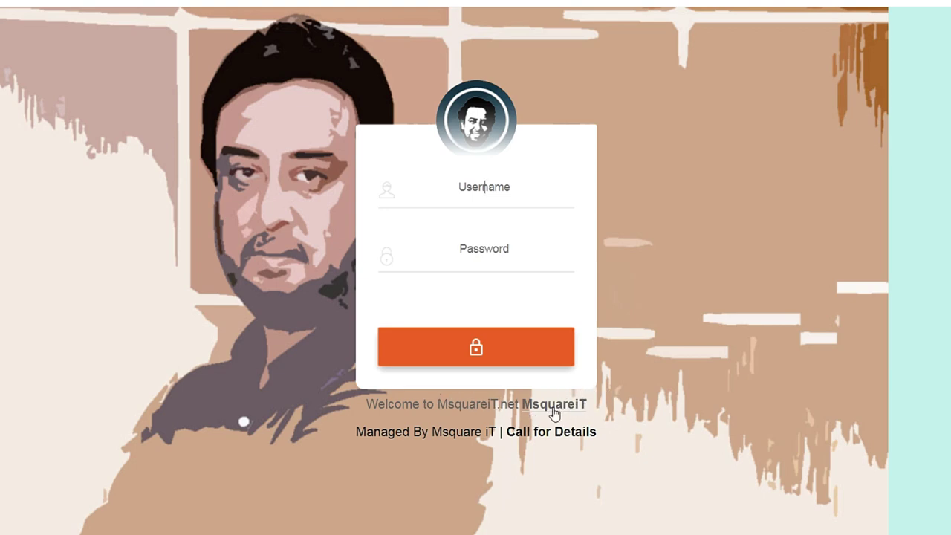
# Log in on the custom hotspot page with the saved username and account password, then open a new tab.
pyautogui.click(468, 190)
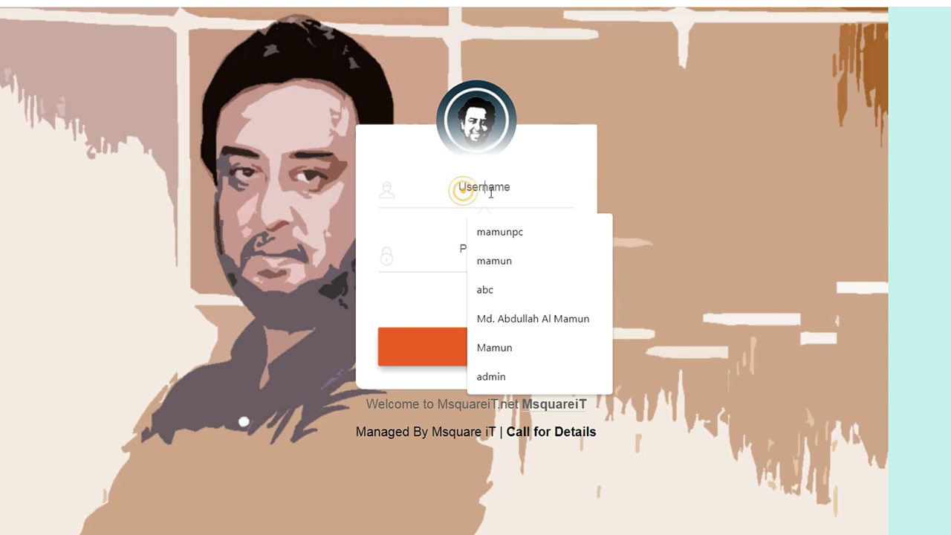
pyautogui.click(508, 230)
pyautogui.click(489, 253)
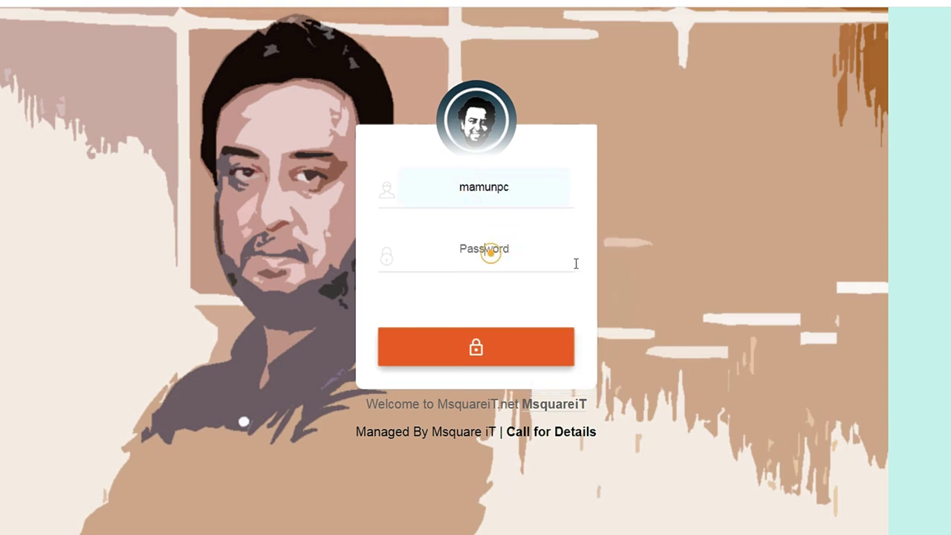
pyautogui.write('1')
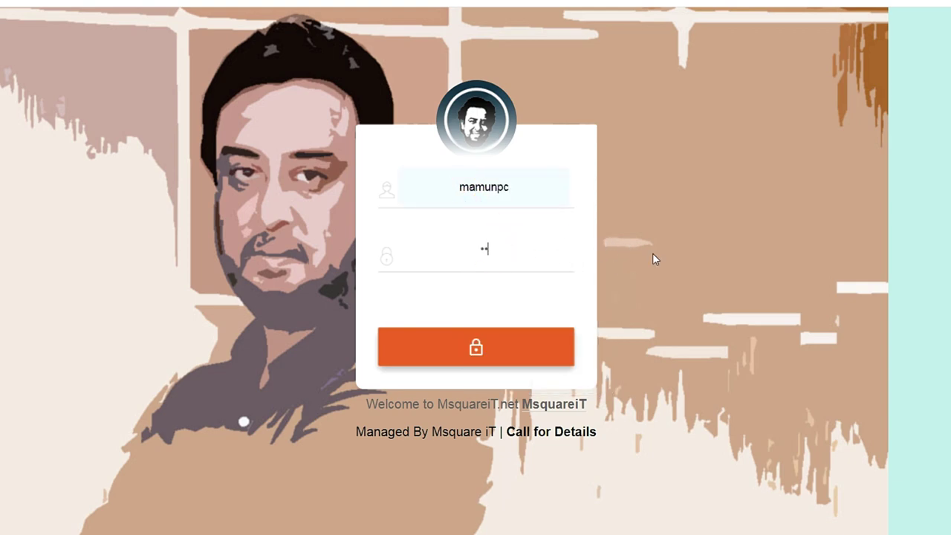
pyautogui.write('2345')
pyautogui.click(491, 351)
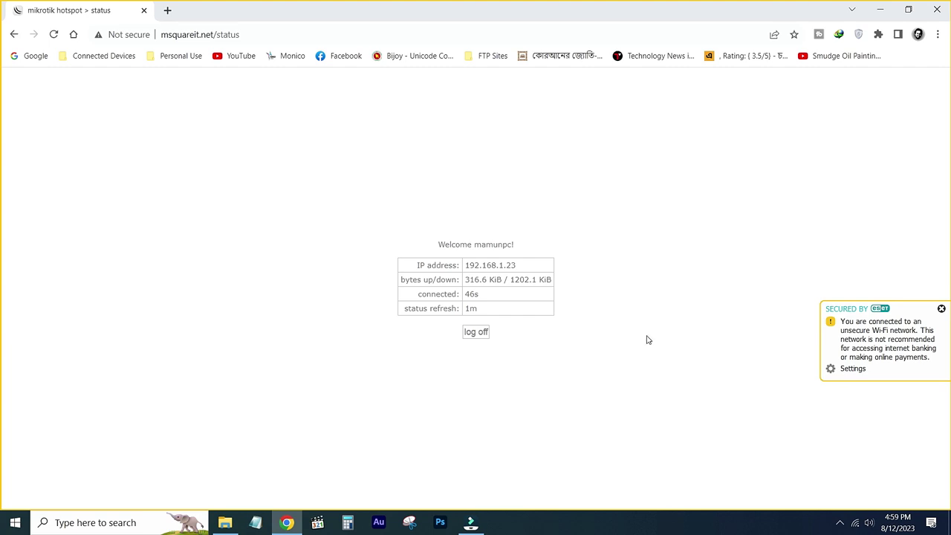
pyautogui.hotkey('ctrl', 't')
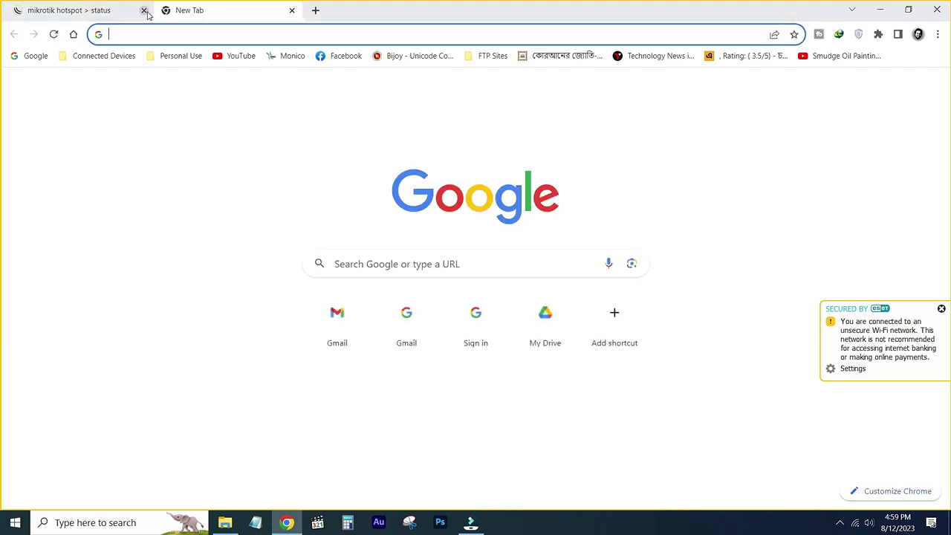
# Close the hotspot status tab, load YouTube from its bookmark, then minimize Chrome.
pyautogui.click(144, 10)
pyautogui.click(242, 60)
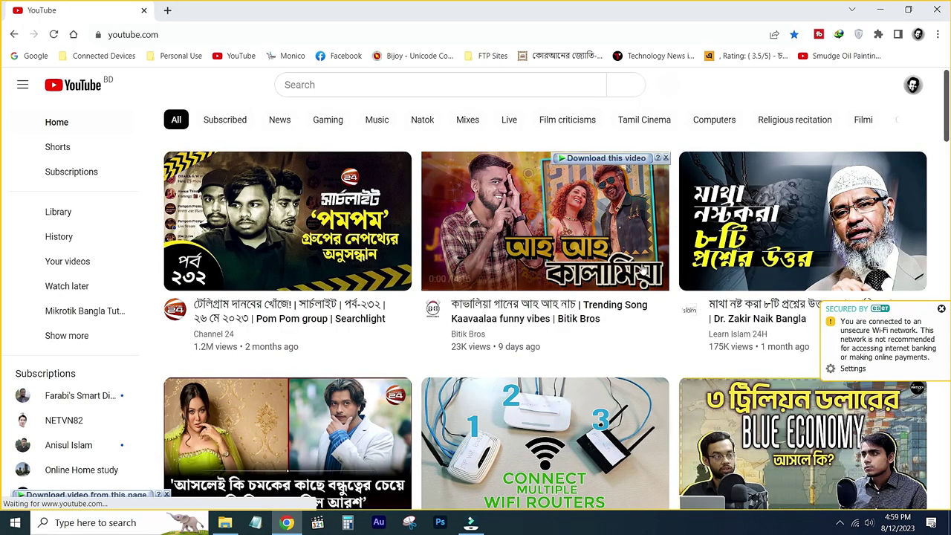
pyautogui.scroll(-6, 635, 294)
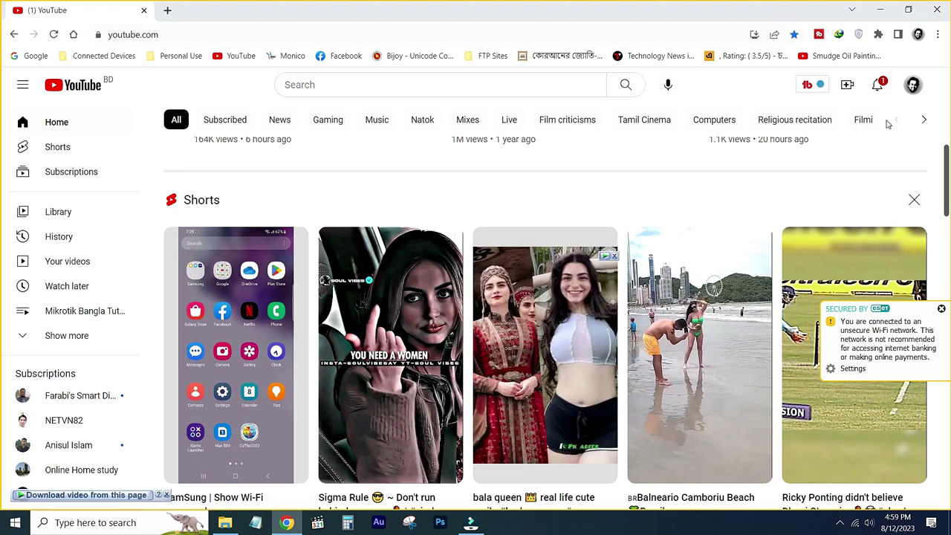
pyautogui.click(881, 10)
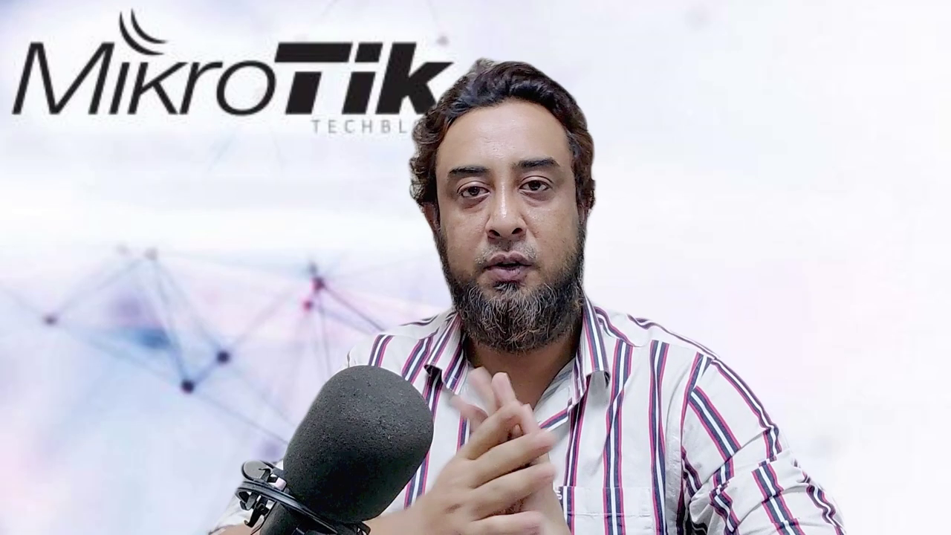